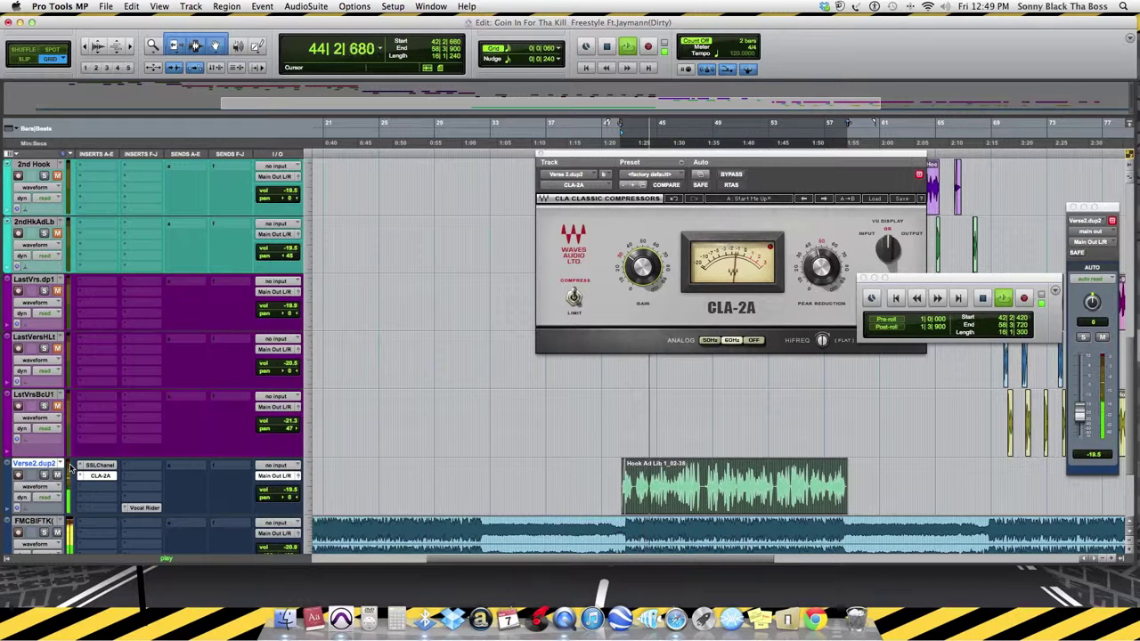
Step: Check the Verse2.dup2 track's SSLChannel insert, and adjust the gain and peak reduction of its CLA-2A compressor
{"action": "left_click", "coordinate": [98, 466]}
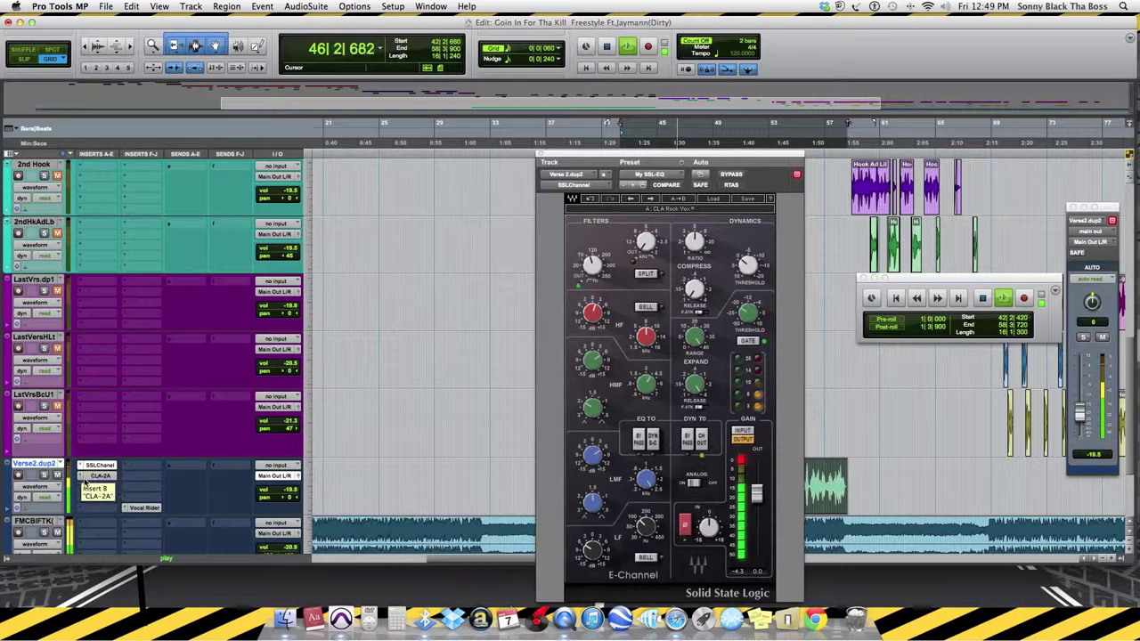
{"action": "left_click", "coordinate": [98, 476]}
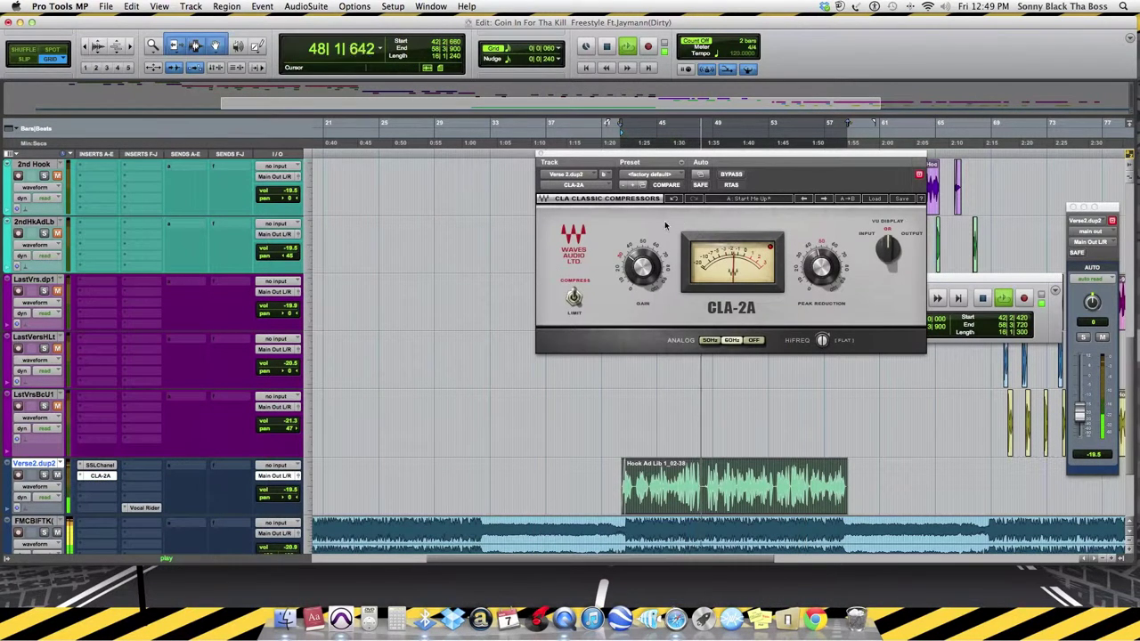
{"action": "left_click", "coordinate": [644, 268]}
{"action": "left_click_drag", "start_coordinate": [643, 268], "coordinate": [642, 296]}
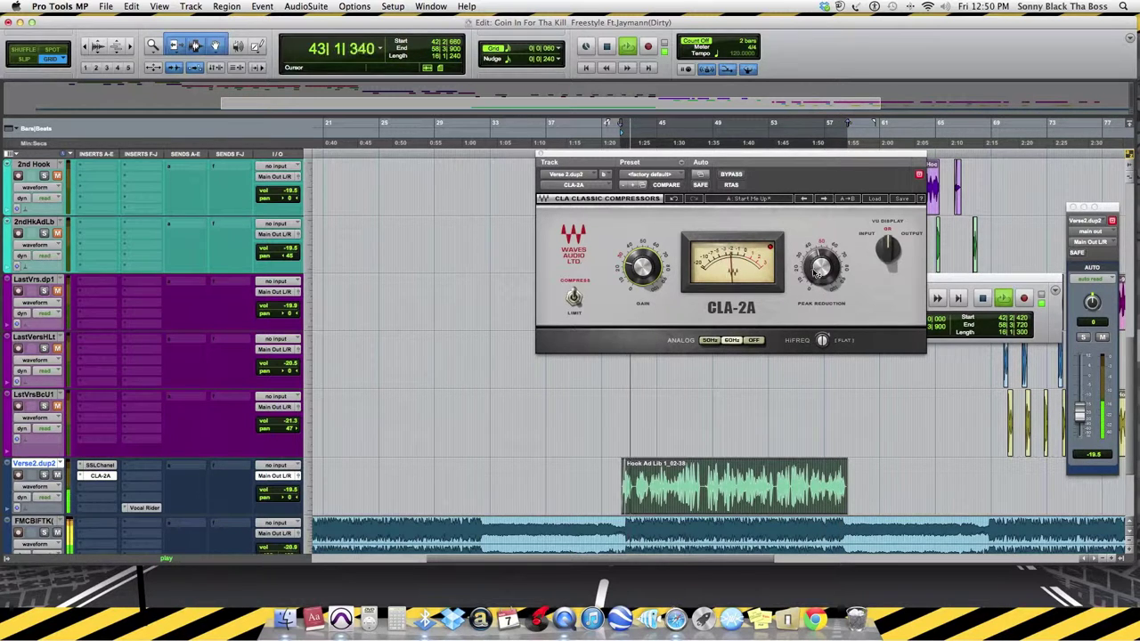
{"action": "left_click_drag", "start_coordinate": [816, 274], "coordinate": [816, 274]}
{"action": "left_click_drag", "start_coordinate": [641, 266], "coordinate": [638, 268]}
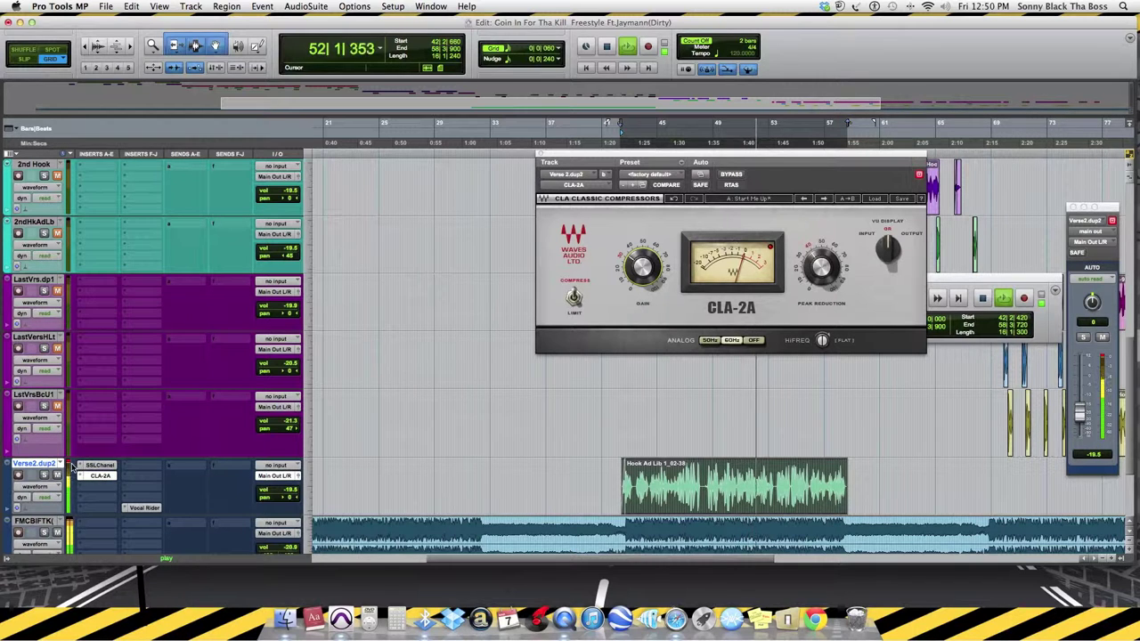
Step: Open the SSLChannel insert of the Verse2.dup2 track and solo that track
{"action": "left_click", "coordinate": [100, 467]}
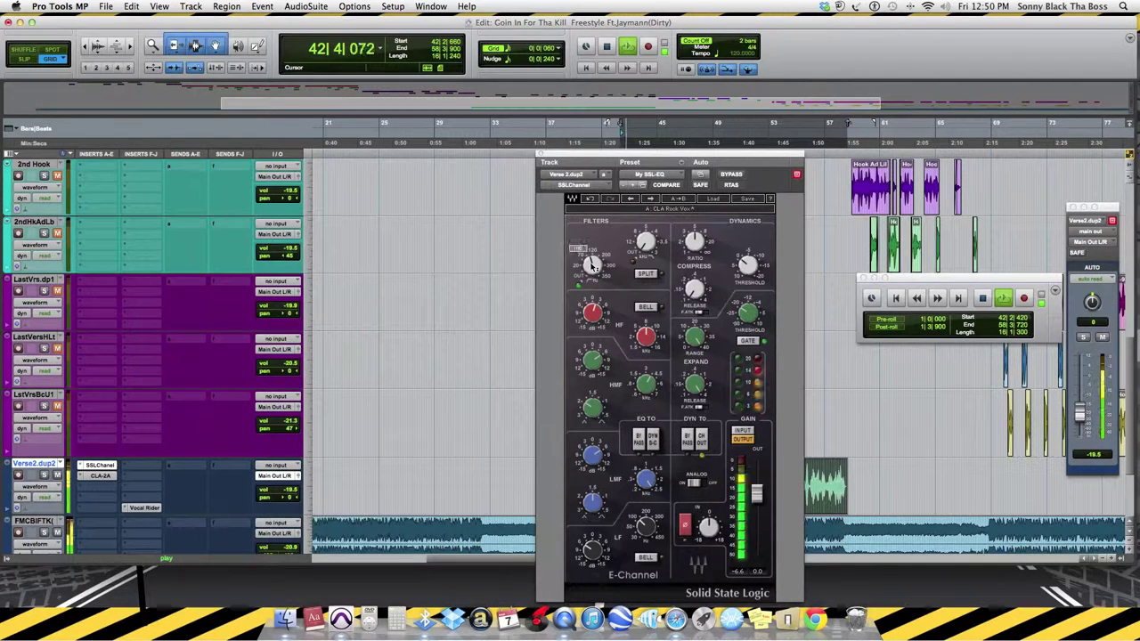
{"action": "scroll", "coordinate": [115, 470], "scroll_direction": "up", "scroll_amount": 3}
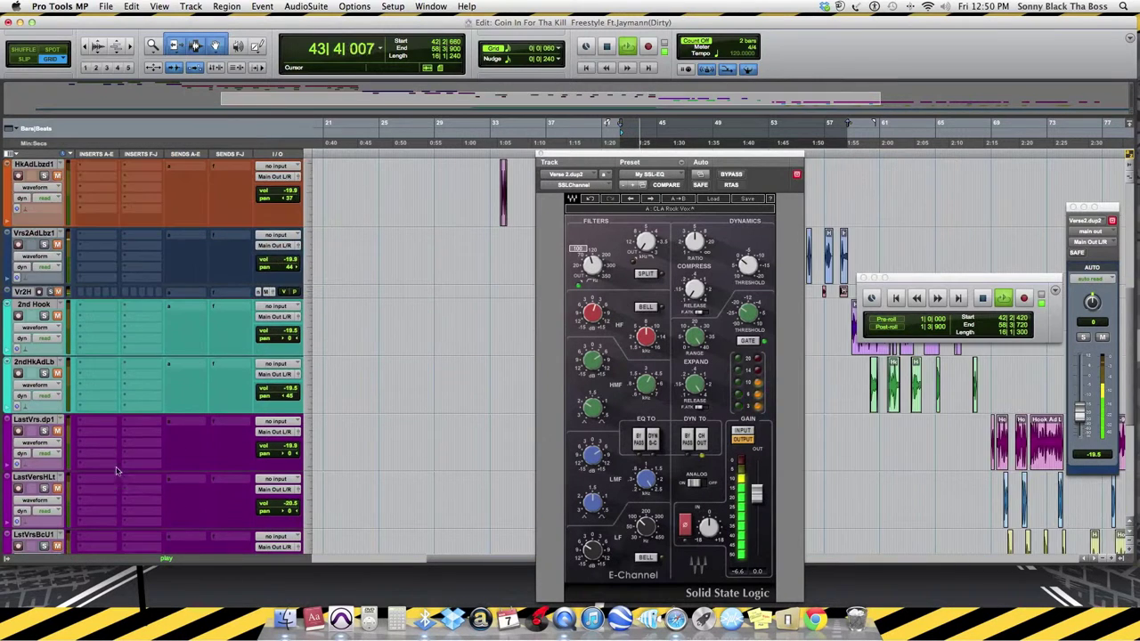
{"action": "scroll", "coordinate": [80, 470], "scroll_direction": "down", "scroll_amount": 5}
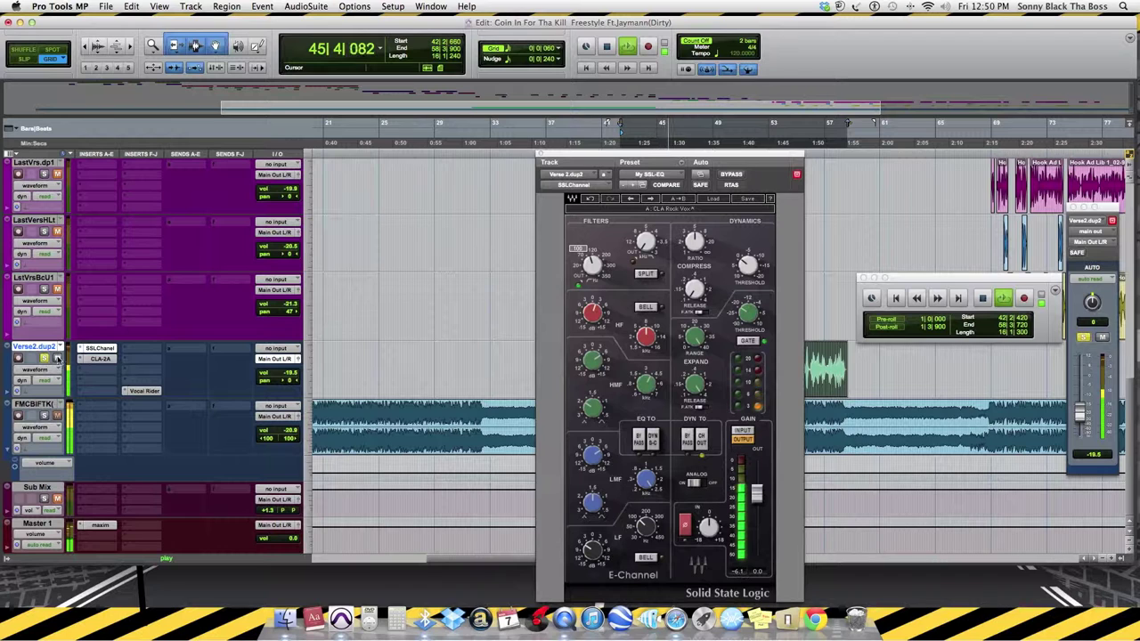
Step: Compare the soloed vocal with the SSLChannel plug-in bypassed and active several times, leaving the plug-in active
{"action": "left_click", "coordinate": [733, 176]}
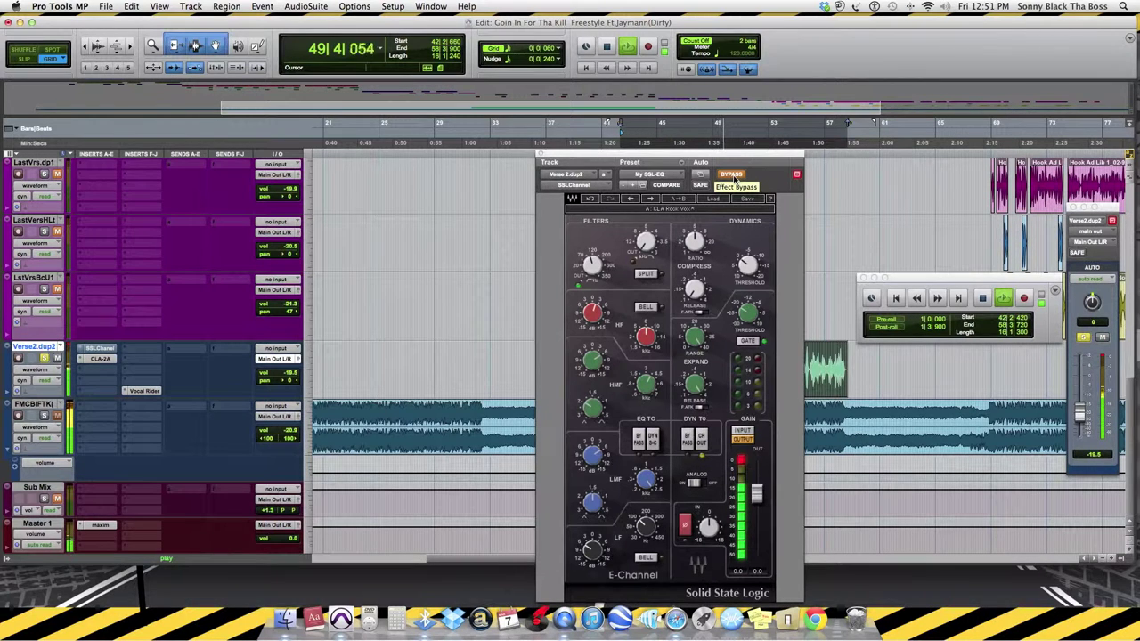
{"action": "left_click", "coordinate": [734, 177]}
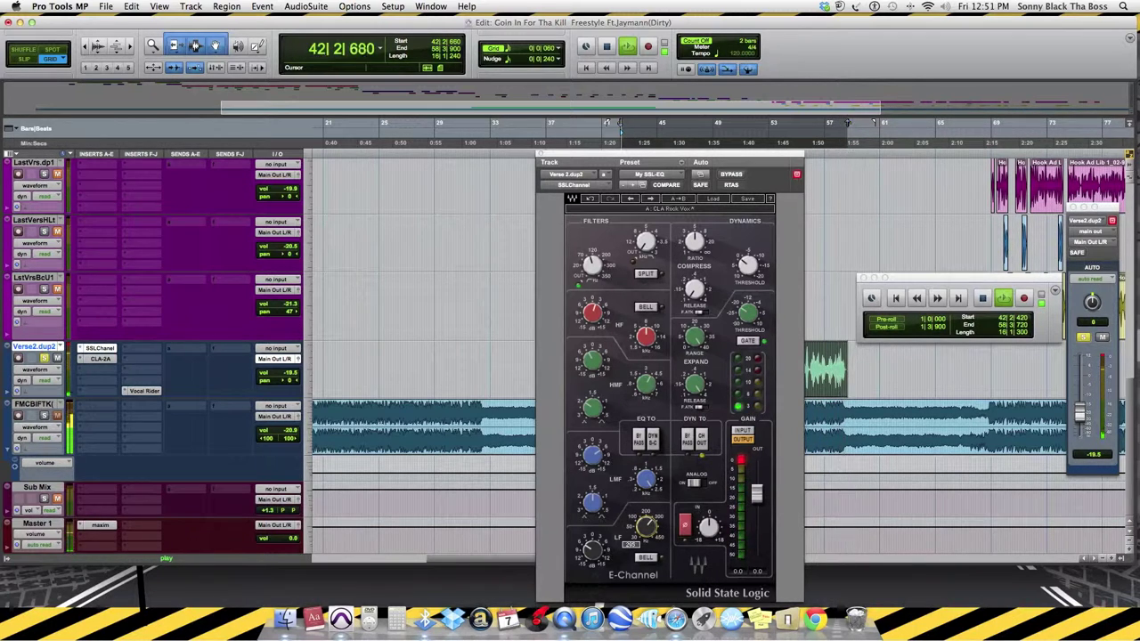
{"action": "left_click", "coordinate": [731, 176]}
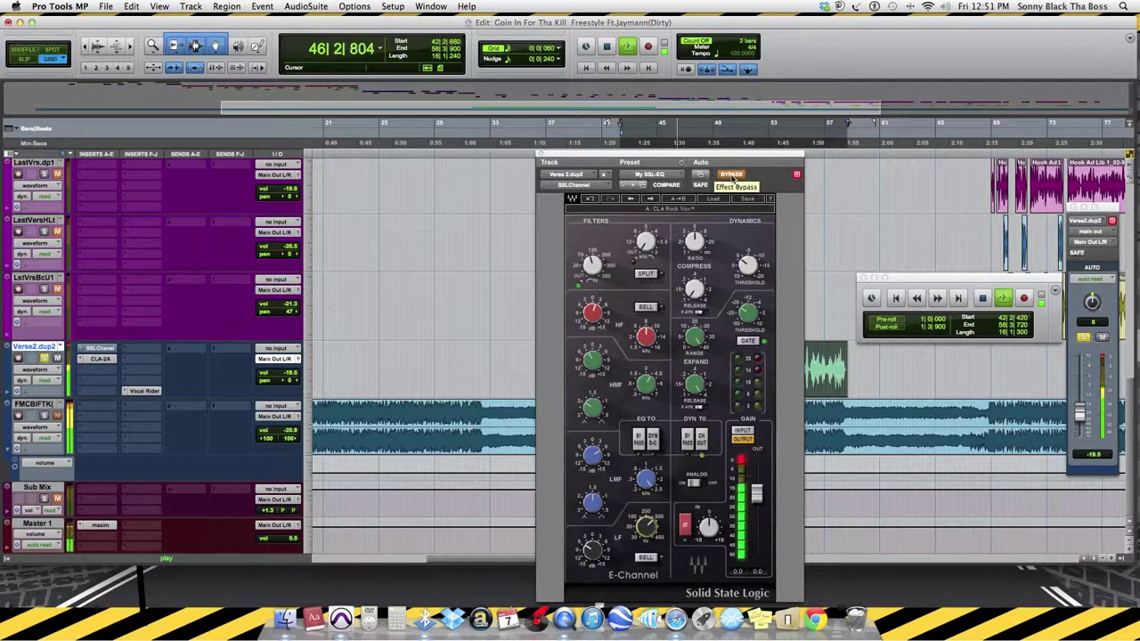
{"action": "left_click", "coordinate": [732, 176]}
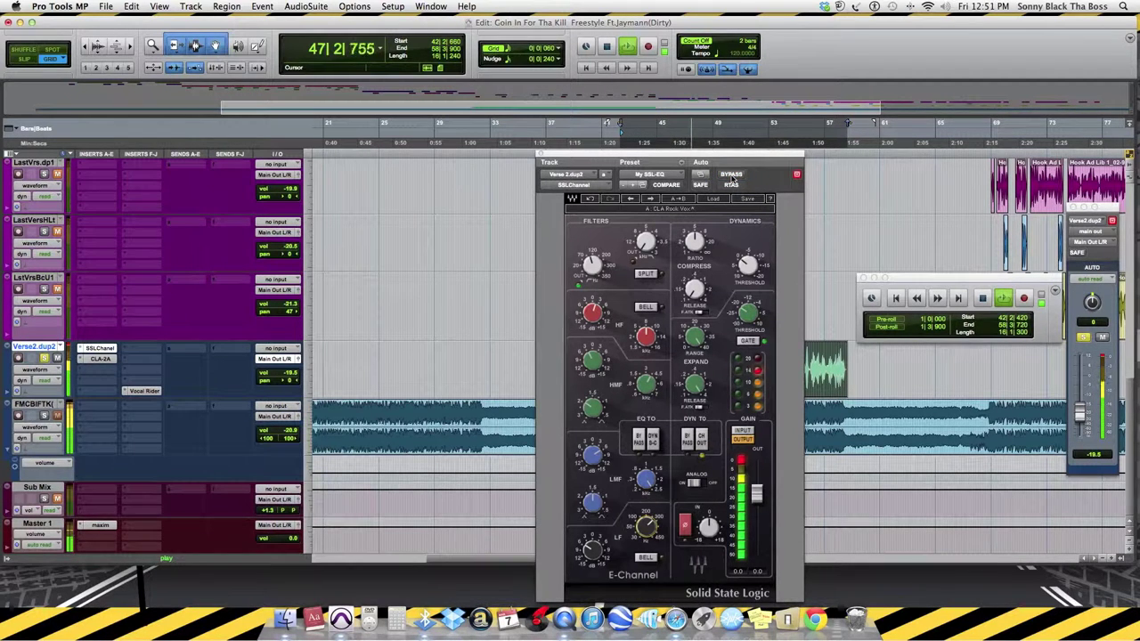
{"action": "left_click", "coordinate": [731, 177]}
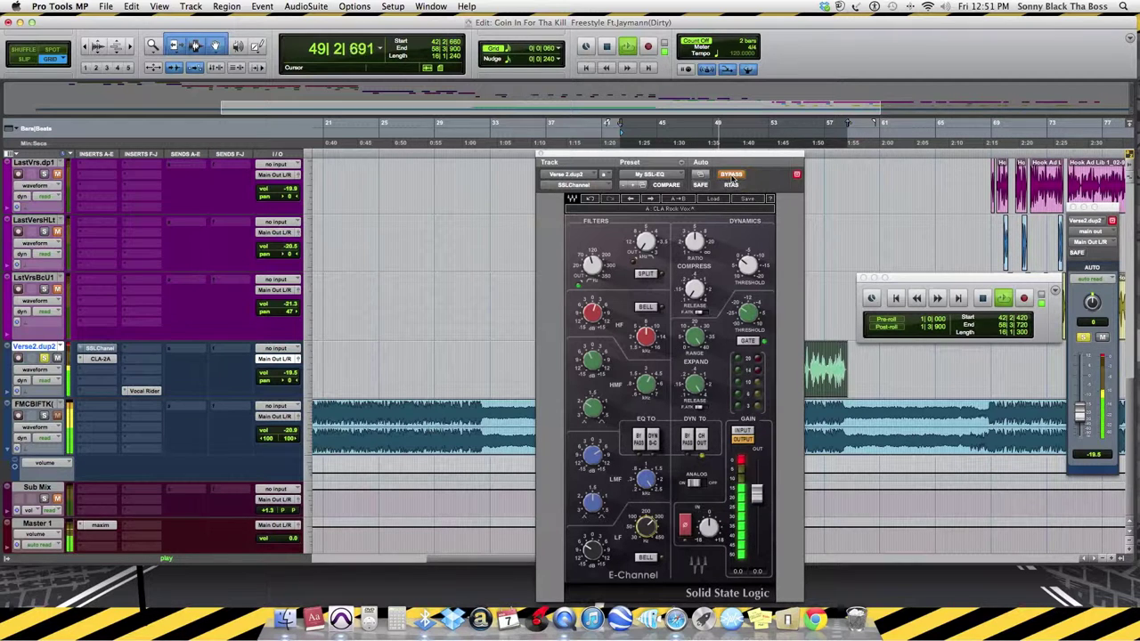
{"action": "left_click", "coordinate": [731, 176]}
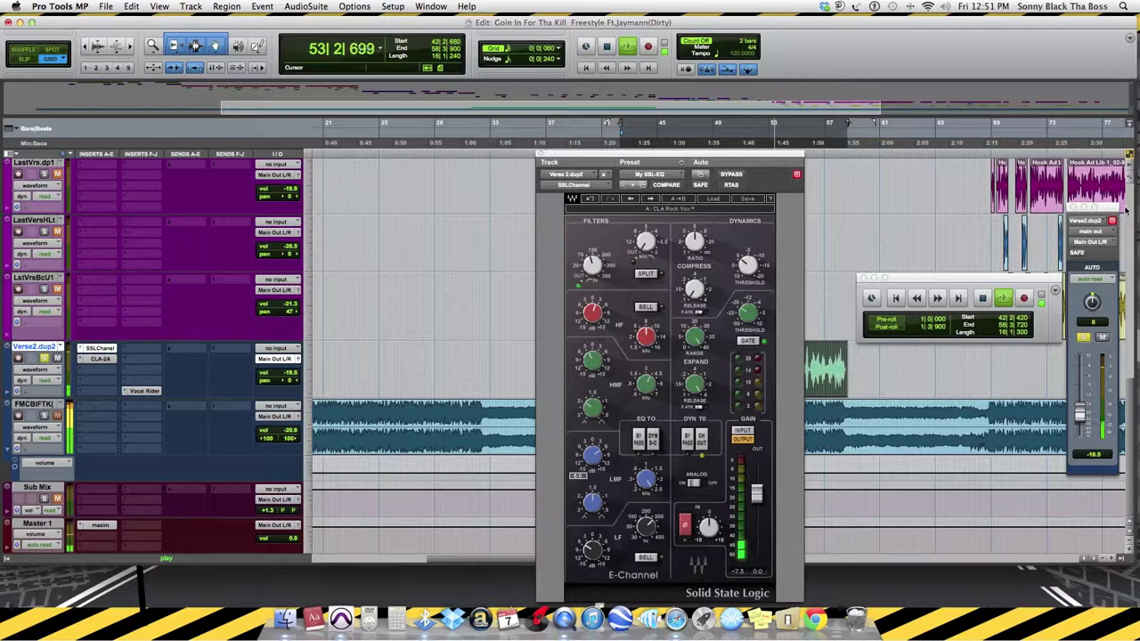
Step: Move the Verse2.dup2 output window beside the SSLChannel plug-in, engage the plug-in's low-pass filter, and adjust its HF and LMF bands
{"action": "left_click_drag", "start_coordinate": [1112, 218], "coordinate": [526, 213]}
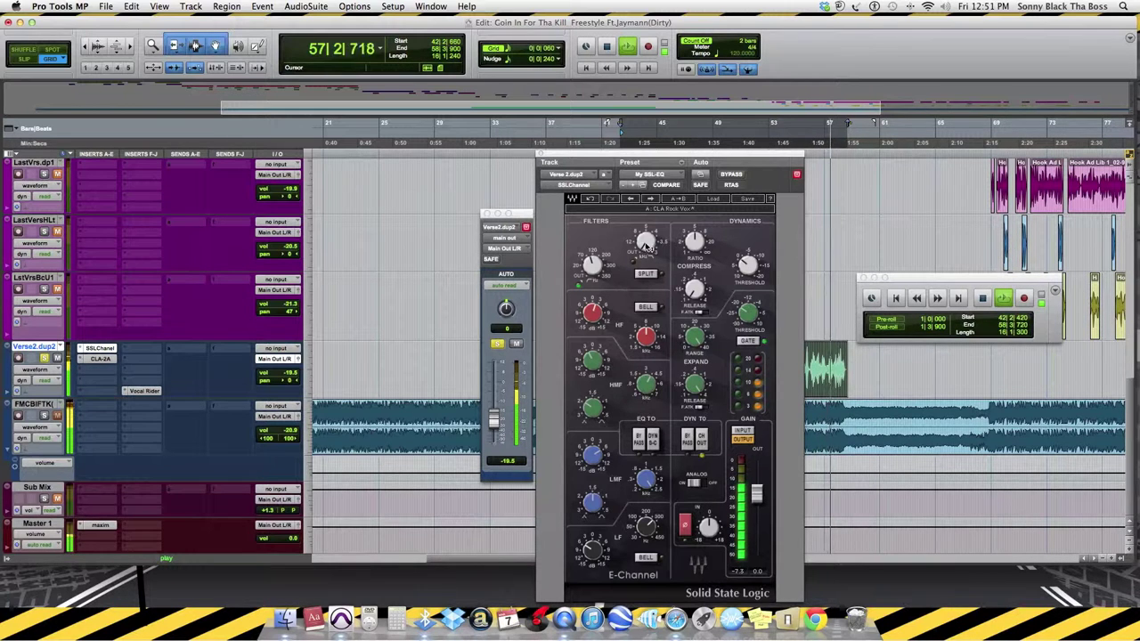
{"action": "left_click_drag", "start_coordinate": [647, 248], "coordinate": [648, 220]}
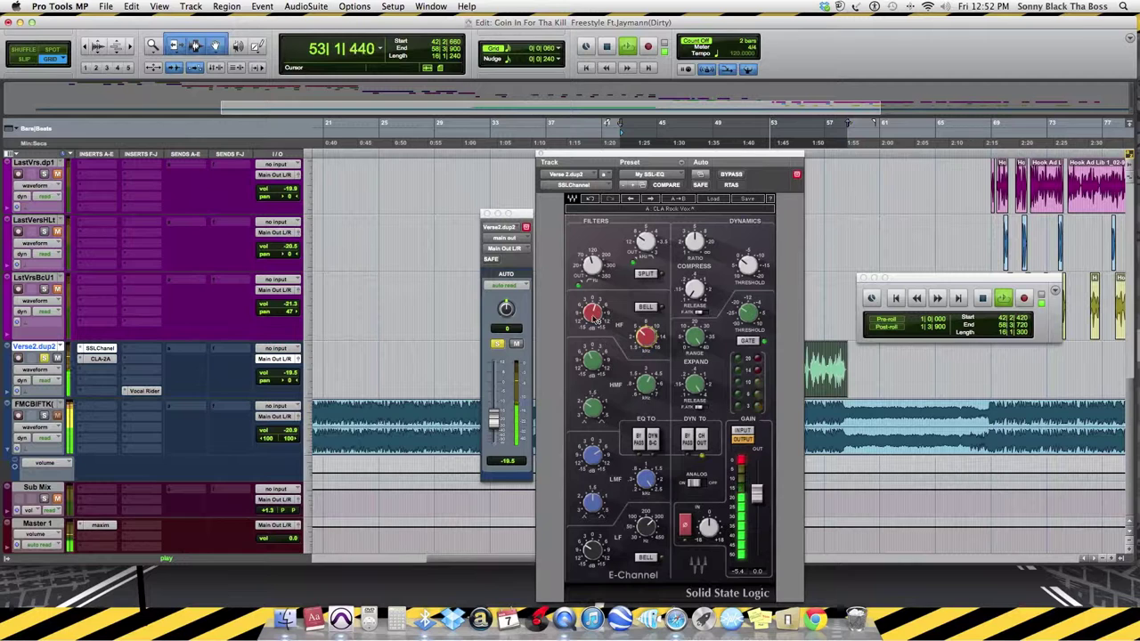
{"action": "left_click_drag", "start_coordinate": [594, 318], "coordinate": [594, 314]}
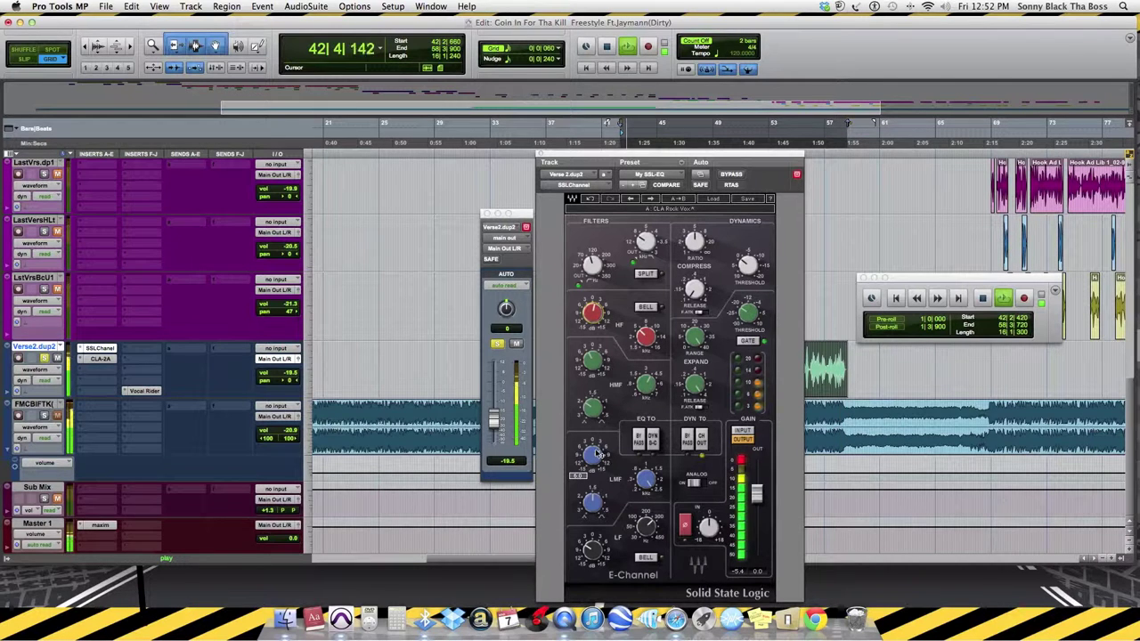
{"action": "left_click_drag", "start_coordinate": [599, 454], "coordinate": [598, 436]}
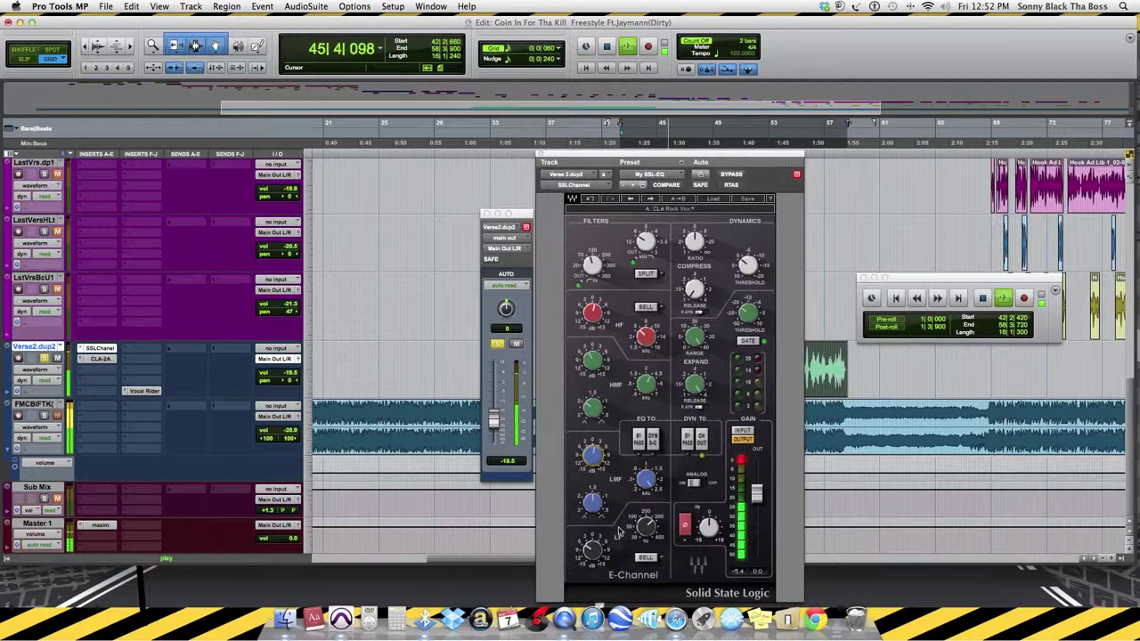
Step: Check the Verse2.dup2 vocal out of solo, and with it soloed again raise the CLA-2A's gain and readjust its peak reduction
{"action": "left_click", "coordinate": [496, 345]}
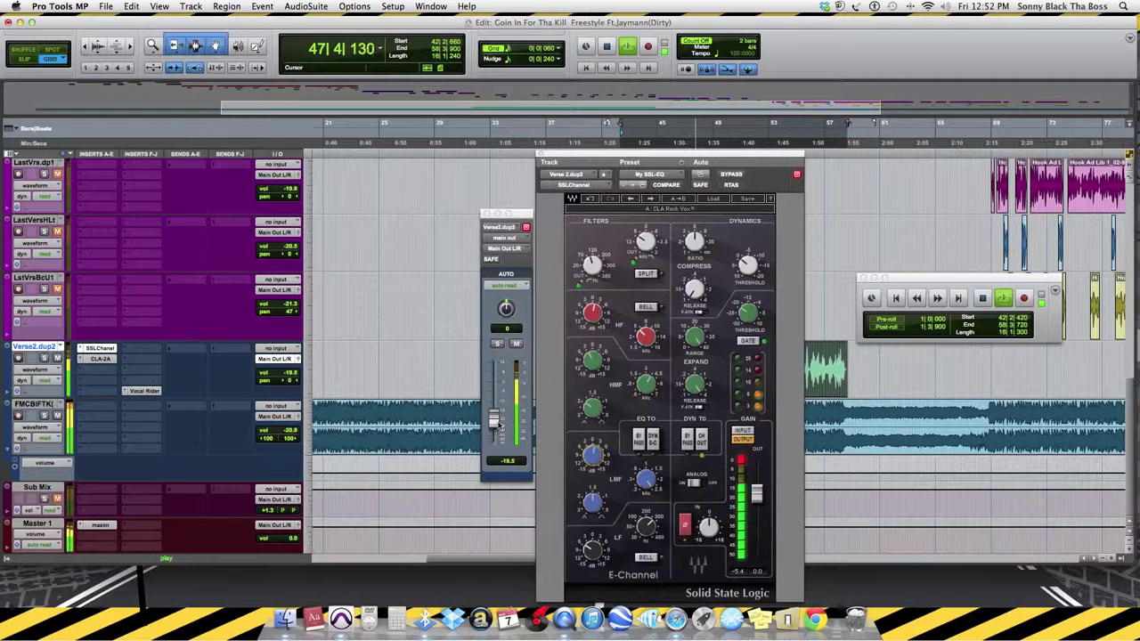
{"action": "left_click", "coordinate": [497, 344]}
{"action": "left_click", "coordinate": [100, 358]}
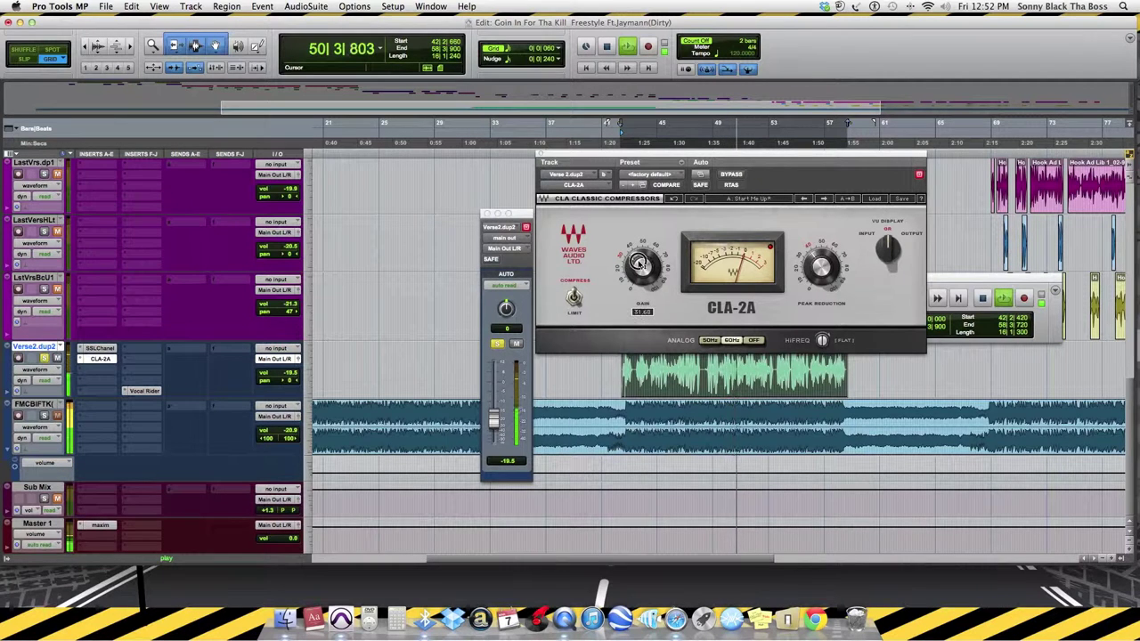
{"action": "left_click", "coordinate": [639, 266]}
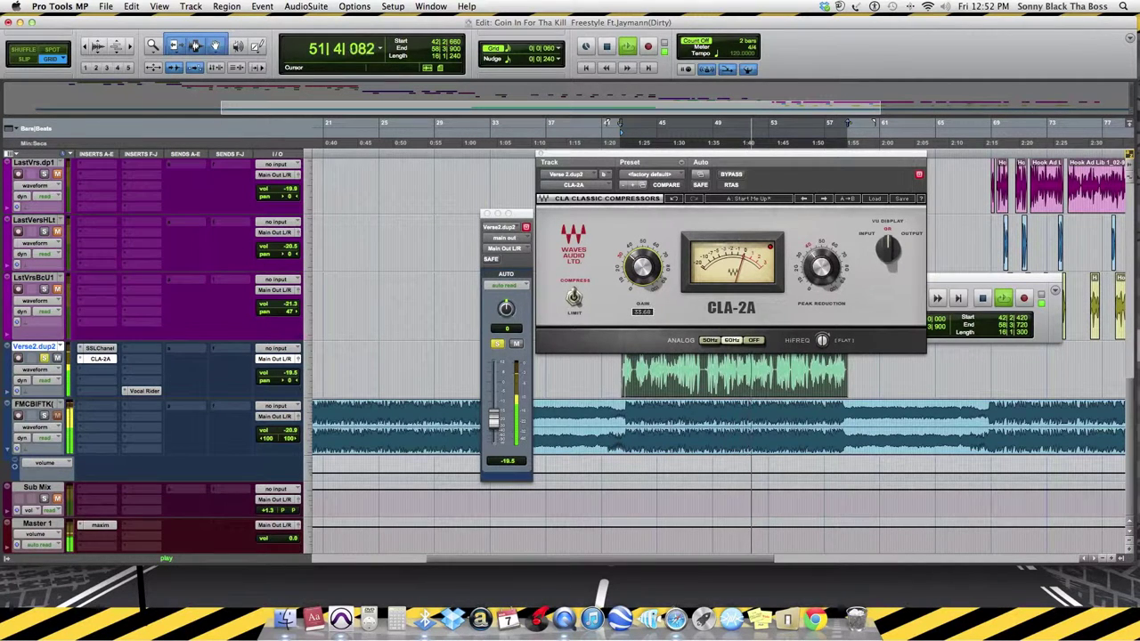
{"action": "left_click_drag", "start_coordinate": [641, 266], "coordinate": [641, 265]}
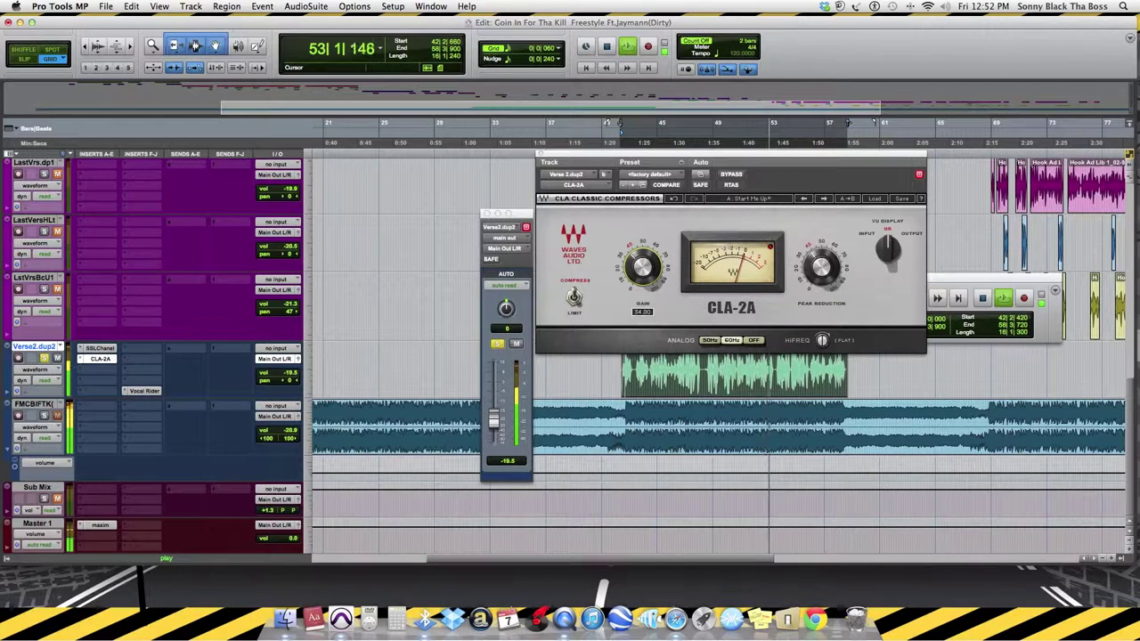
{"action": "left_click", "coordinate": [821, 266]}
{"action": "left_click_drag", "start_coordinate": [820, 267], "coordinate": [821, 259]}
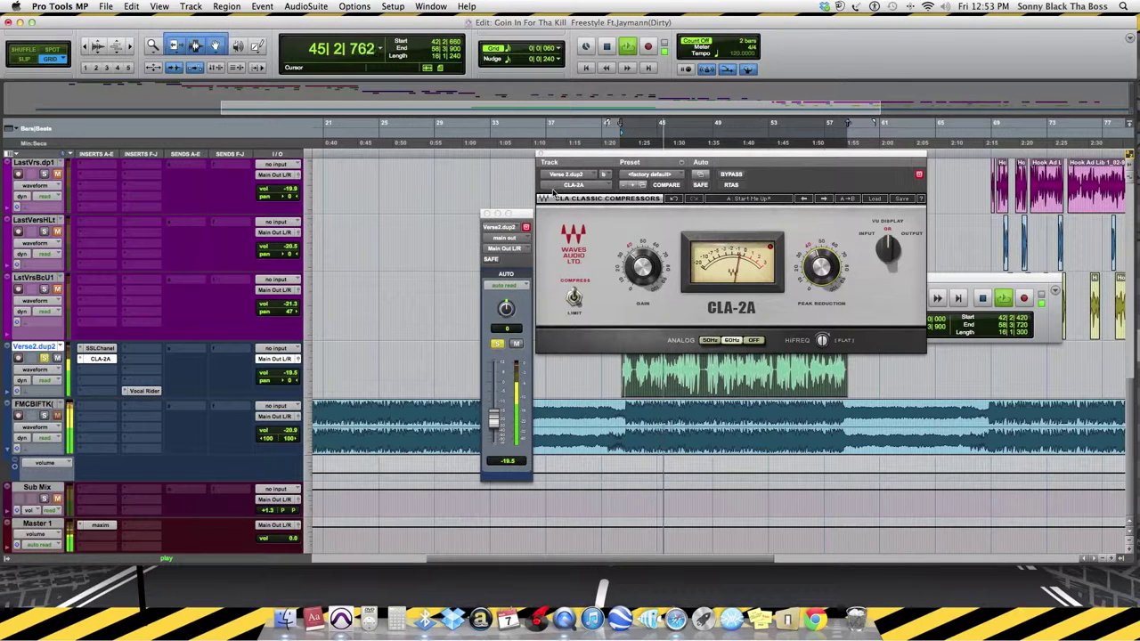
Step: Bypass both the CLA-2A and SSLChannel inserts to hear the unprocessed vocal, and reactivate only the CLA-2A
{"action": "left_click", "coordinate": [732, 174]}
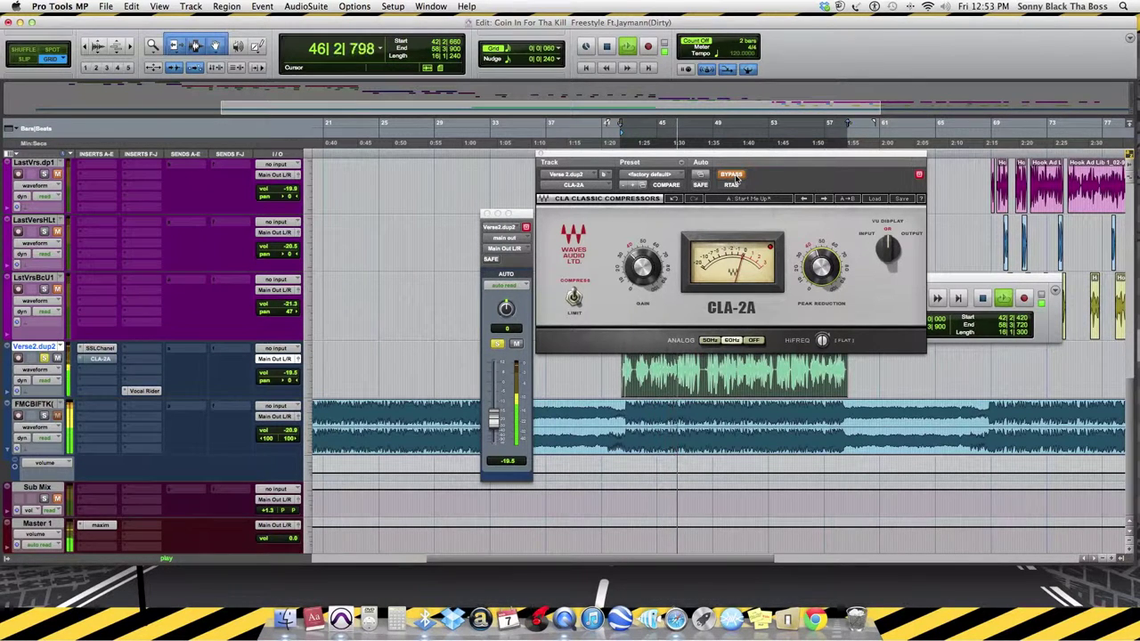
{"action": "left_click", "coordinate": [92, 349]}
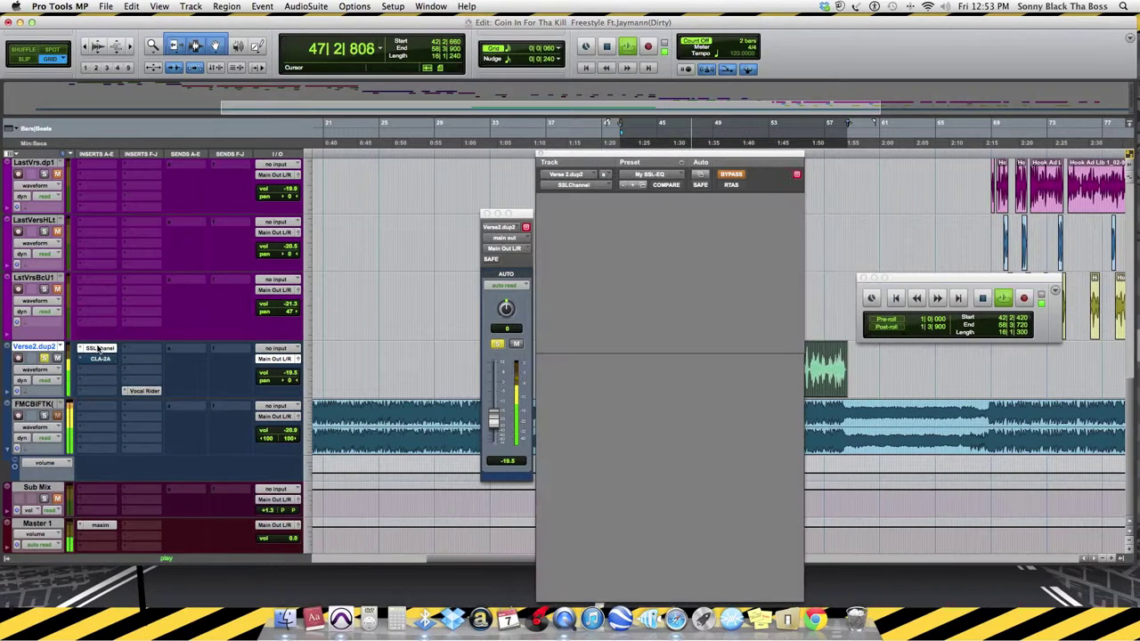
{"action": "left_click", "coordinate": [731, 176]}
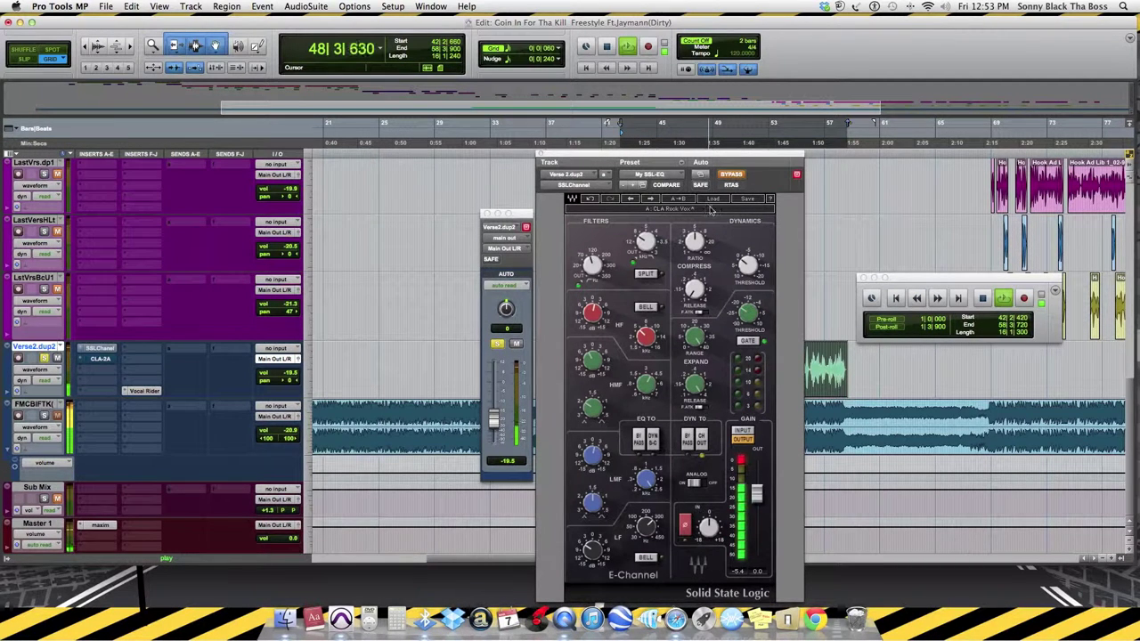
{"action": "left_click", "coordinate": [110, 359]}
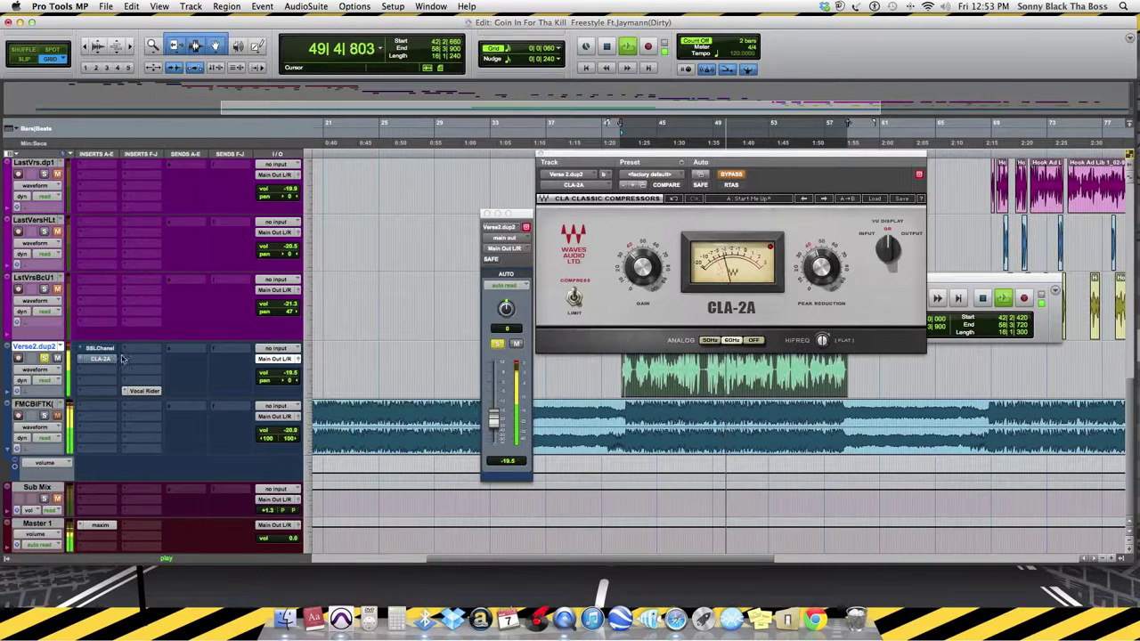
{"action": "left_click", "coordinate": [731, 174]}
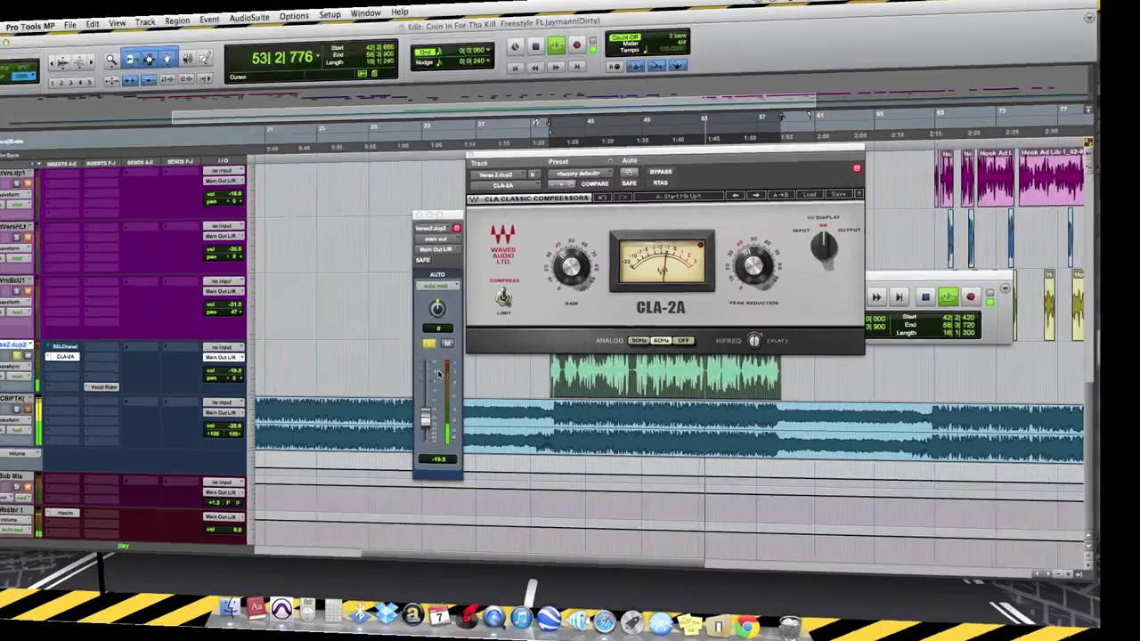
Step: Switch to the Mix window and fine-tune the gain and peak reduction of the CLA-2A on the Verse2.dup2 track
{"action": "key", "text": "super+equal"}
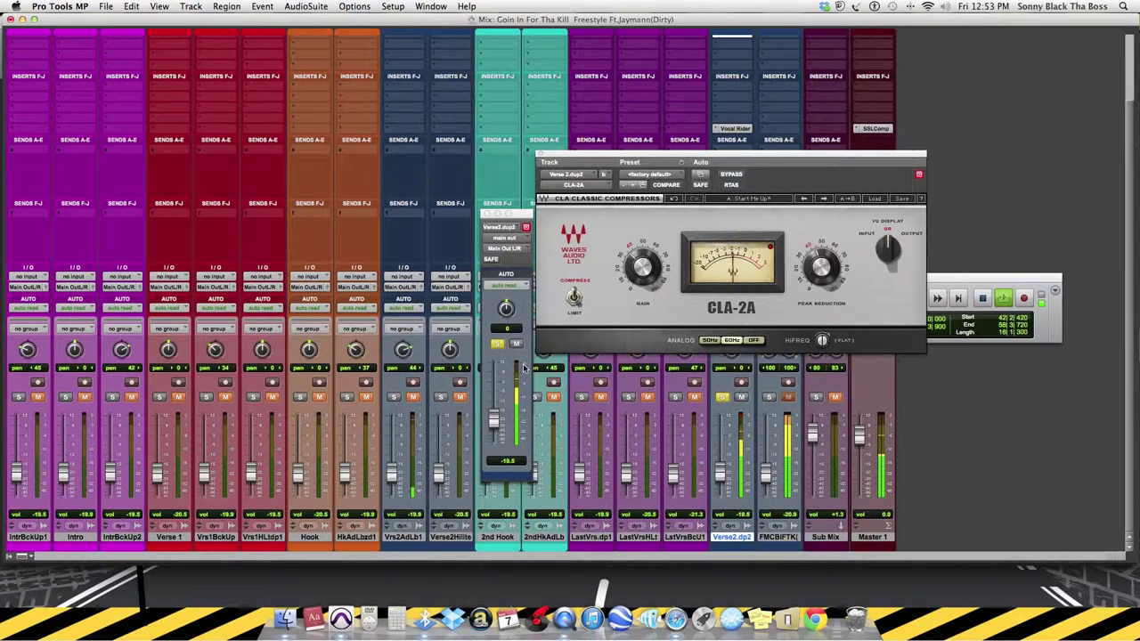
{"action": "scroll", "coordinate": [628, 407], "scroll_direction": "up", "scroll_amount": 4}
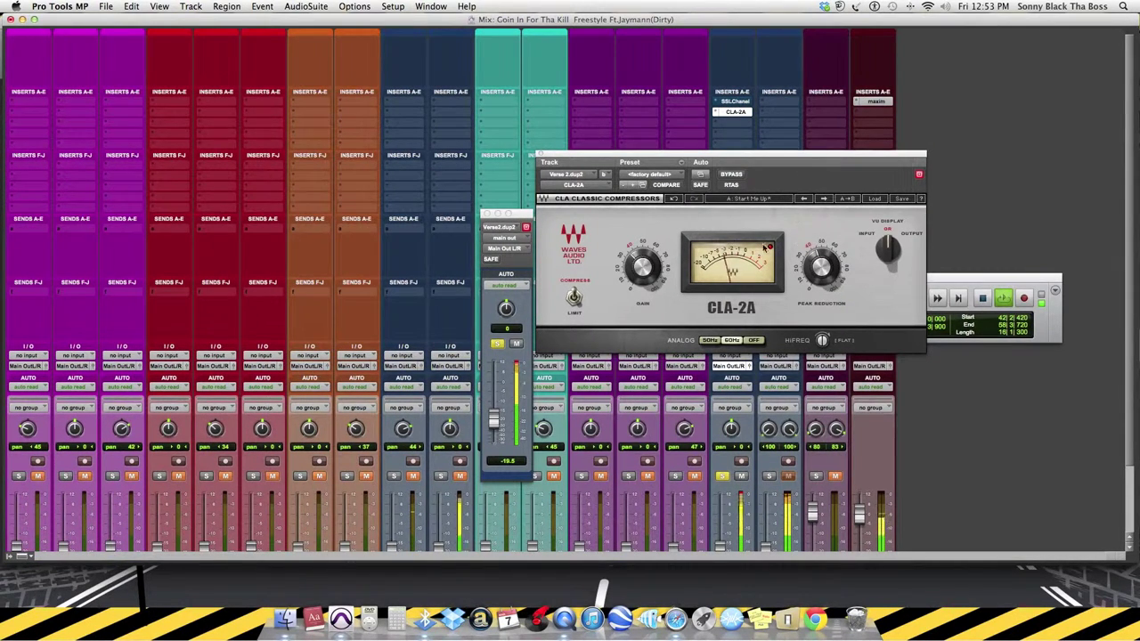
{"action": "left_click_drag", "start_coordinate": [652, 270], "coordinate": [658, 267]}
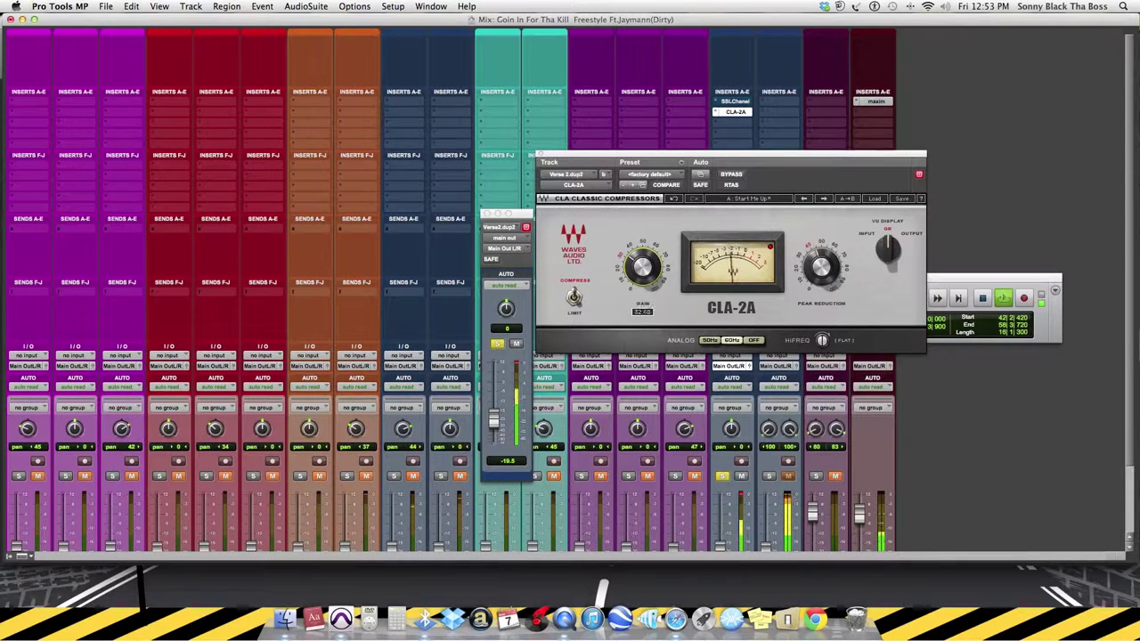
{"action": "left_click_drag", "start_coordinate": [821, 266], "coordinate": [821, 268]}
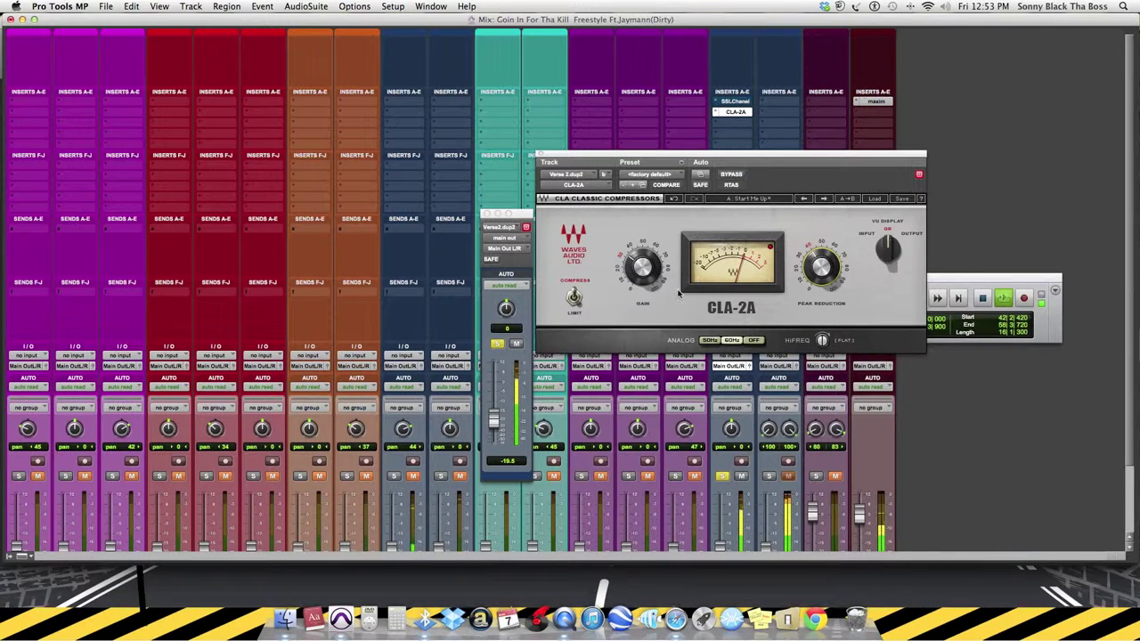
{"action": "left_click_drag", "start_coordinate": [647, 282], "coordinate": [647, 276]}
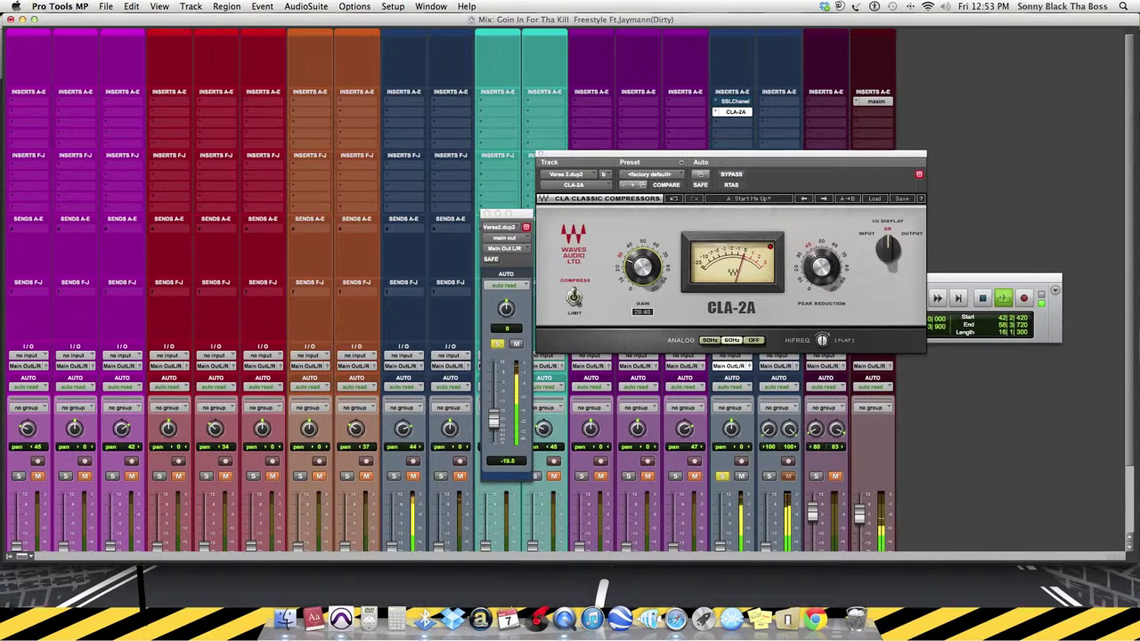
Step: Take the SSLChannel out of bypass, and raise the unsoloed Verse2.dup2 track's volume to -10.7 dB
{"action": "left_click", "coordinate": [734, 102]}
{"action": "left_click", "coordinate": [727, 176]}
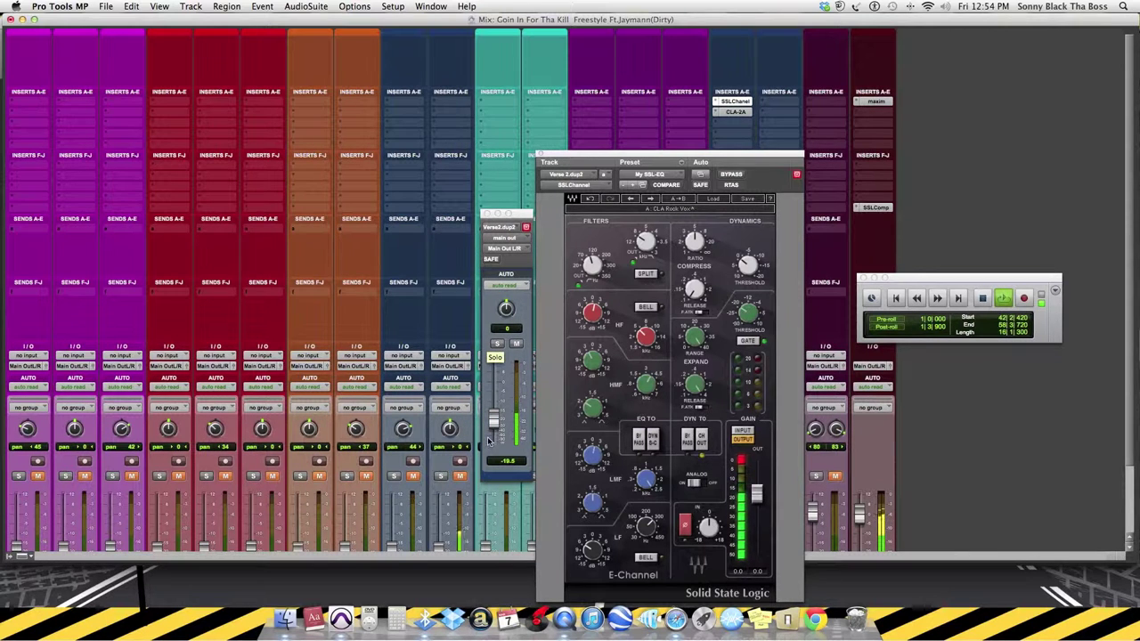
{"action": "left_click_drag", "start_coordinate": [494, 431], "coordinate": [498, 417]}
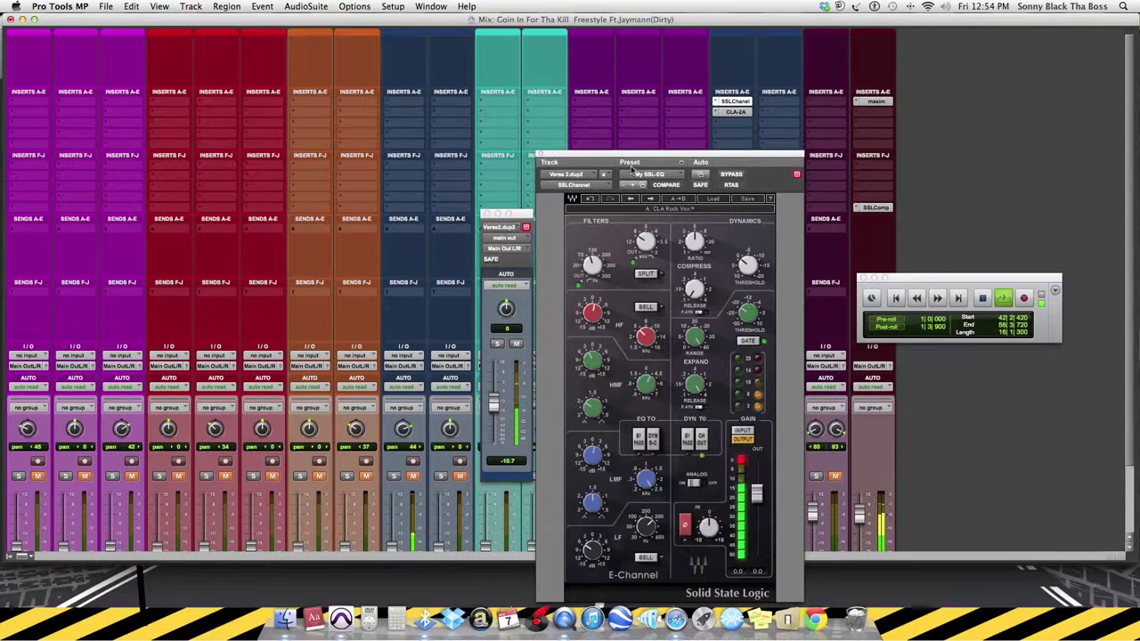
{"action": "left_click", "coordinate": [541, 156]}
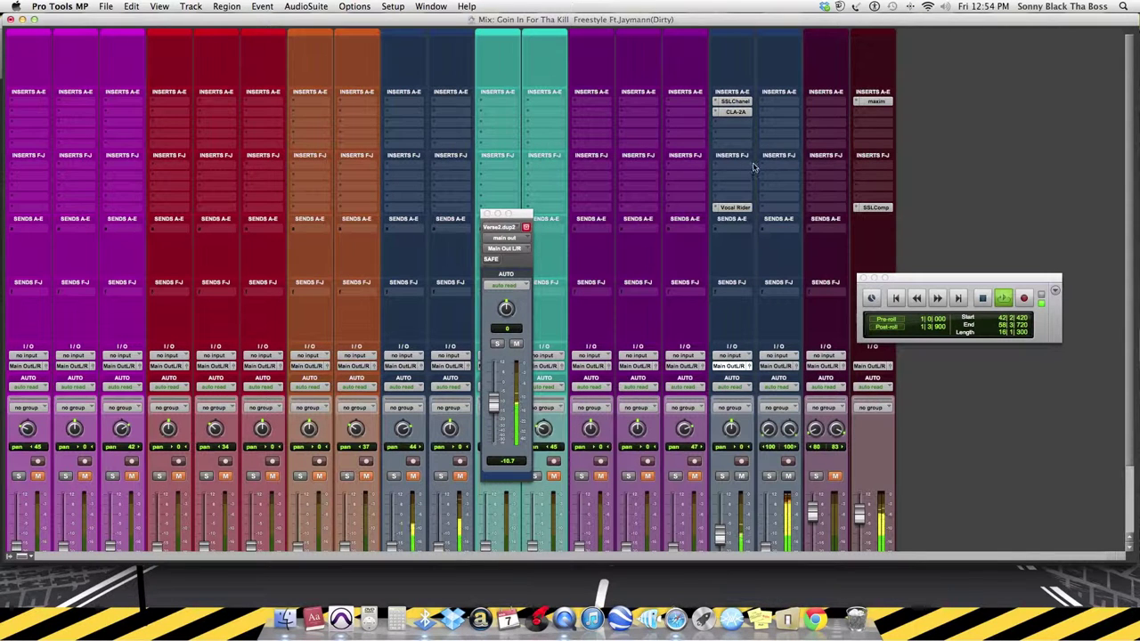
Step: Load the Loud Vocal preset in the Verse2.dup2 track's Vocal Rider and raise both the lower and upper range limits
{"action": "left_click", "coordinate": [739, 208]}
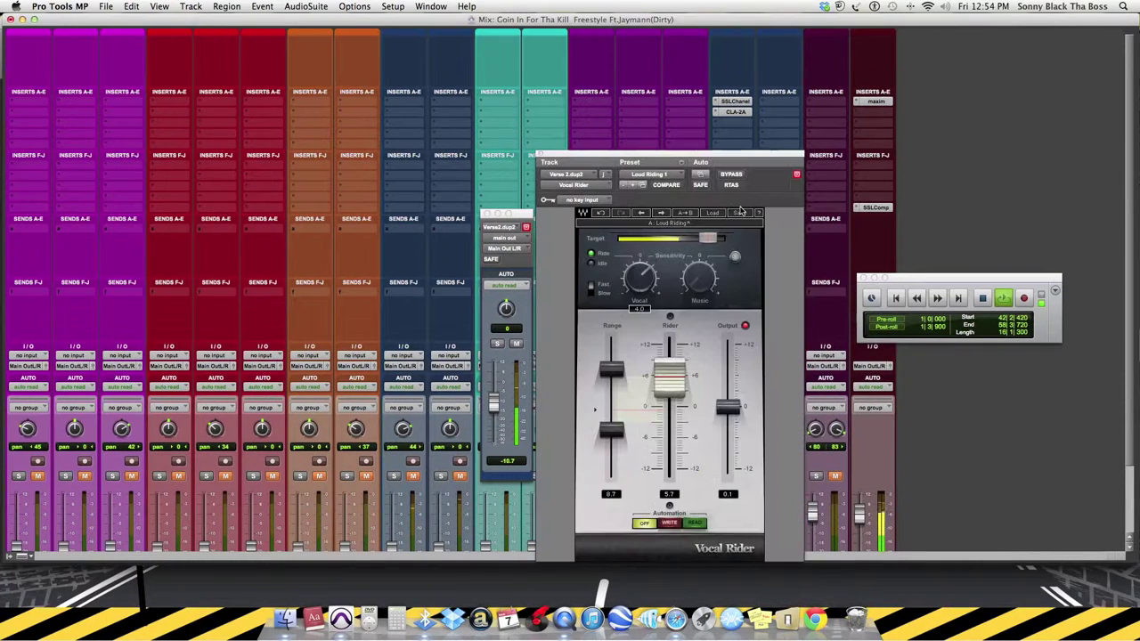
{"action": "left_click", "coordinate": [712, 217]}
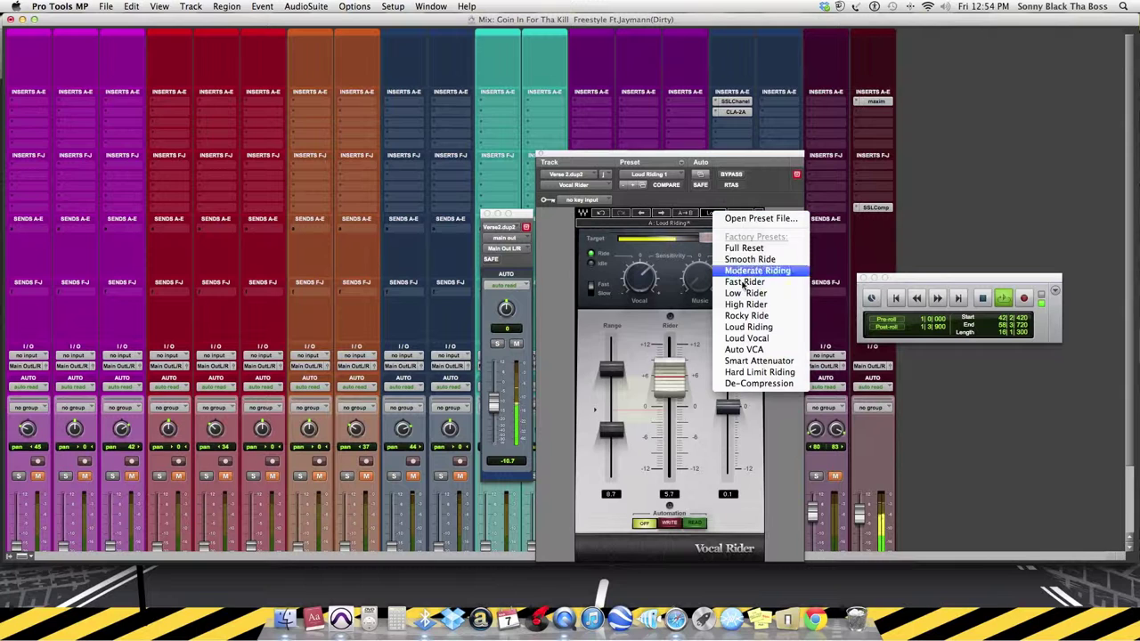
{"action": "left_click", "coordinate": [747, 338]}
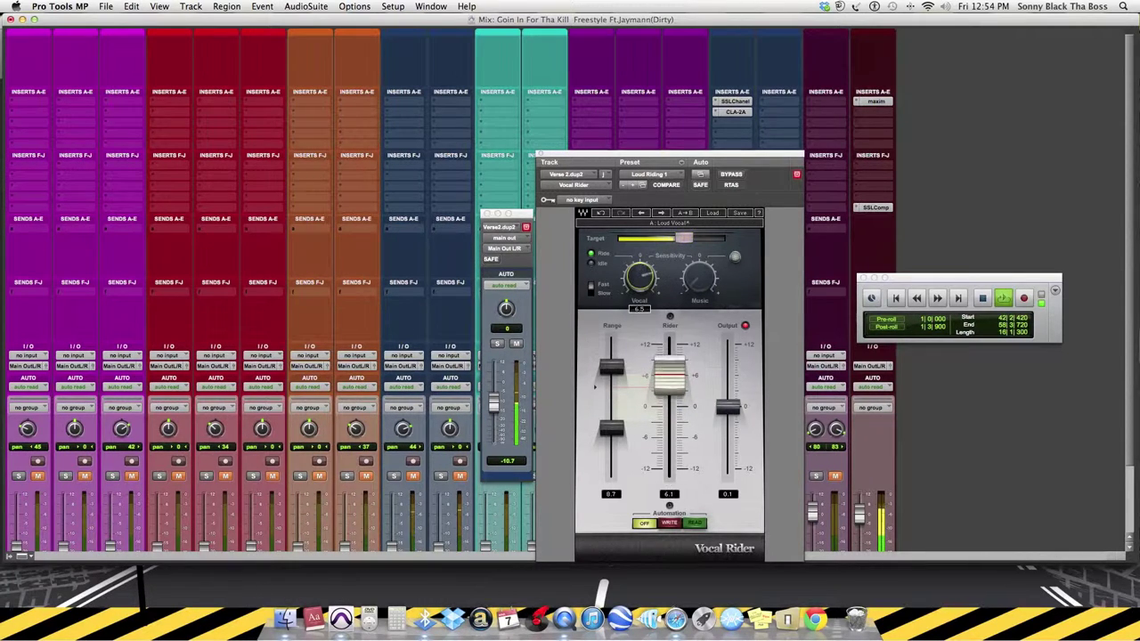
{"action": "left_click_drag", "start_coordinate": [609, 429], "coordinate": [595, 388]}
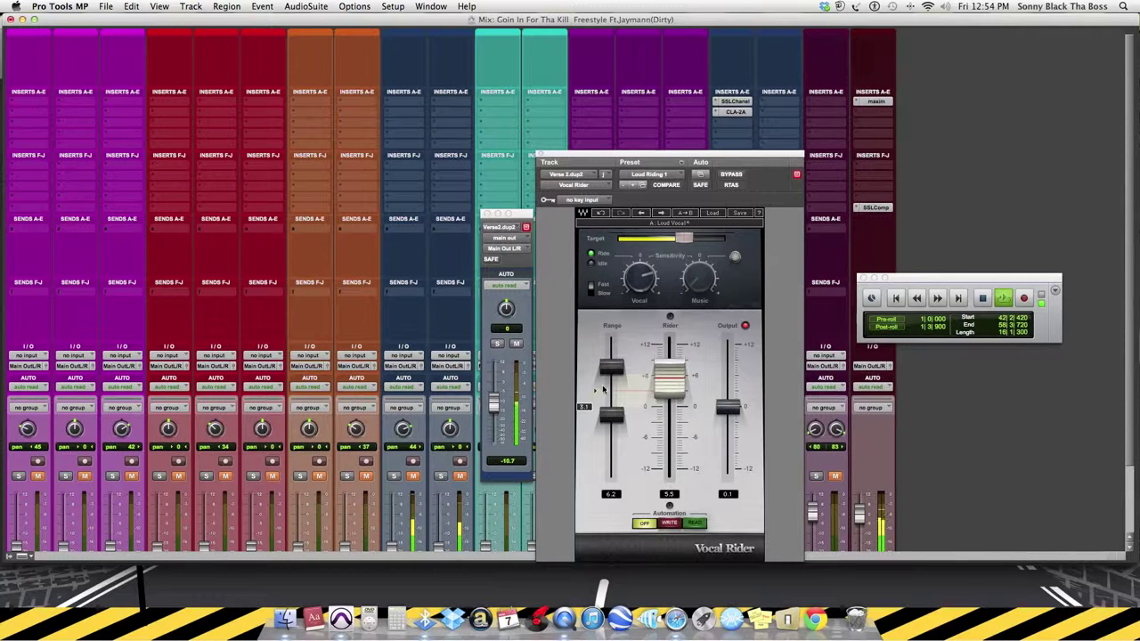
{"action": "left_click_drag", "start_coordinate": [611, 367], "coordinate": [610, 365]}
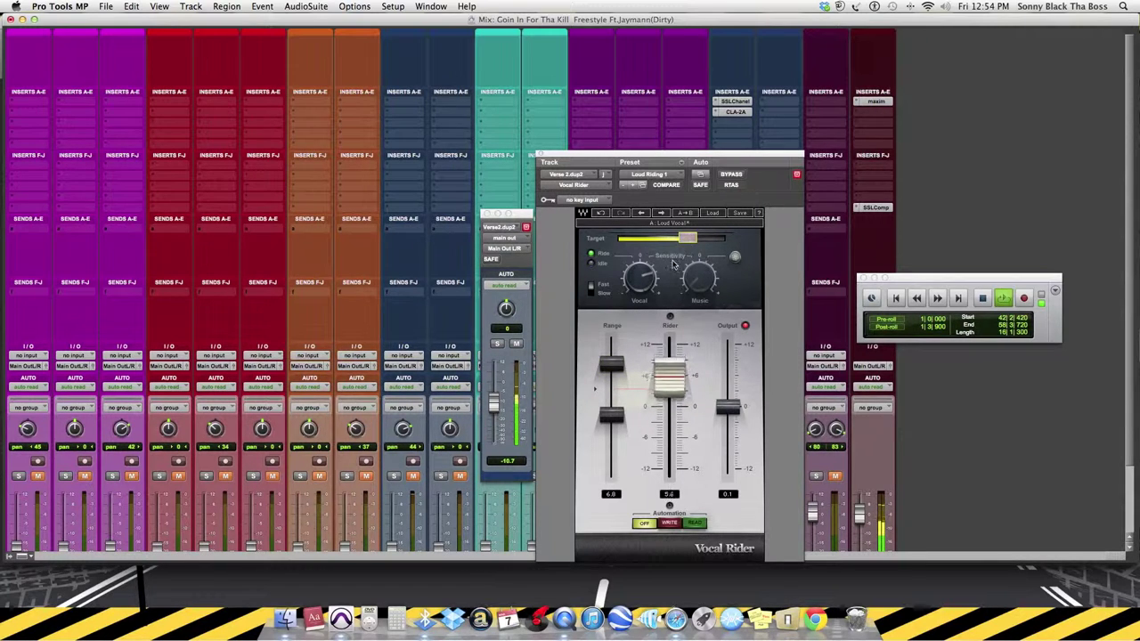
{"action": "left_click", "coordinate": [540, 156]}
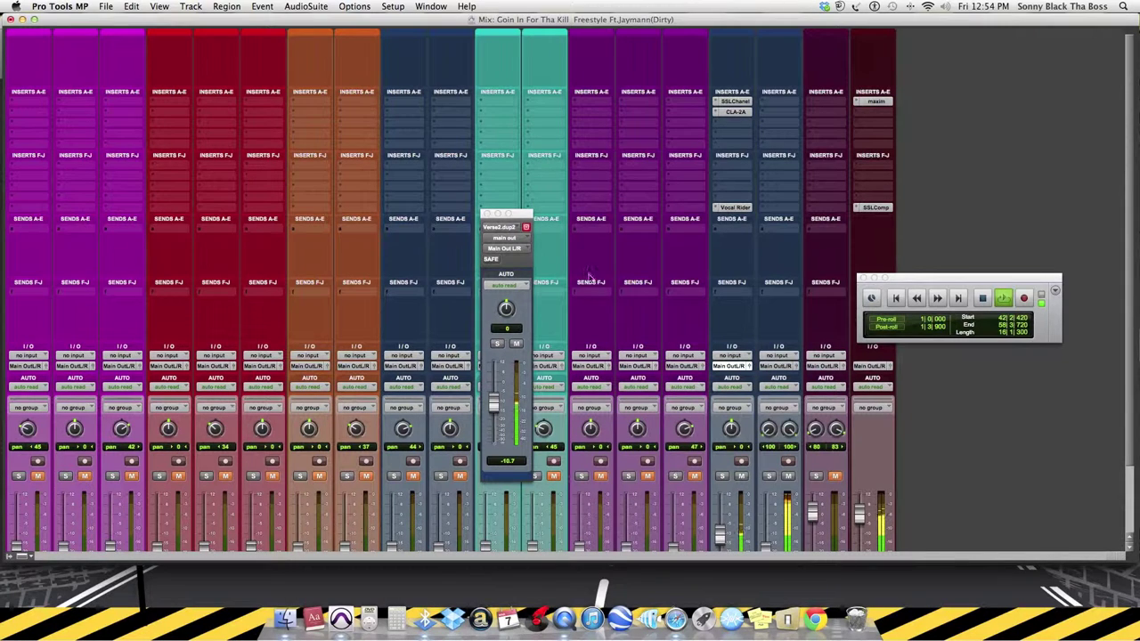
Step: Raise the Verse2.dup2 track's volume slightly in the mix
{"action": "scroll", "coordinate": [641, 341], "scroll_direction": "down", "scroll_amount": 3}
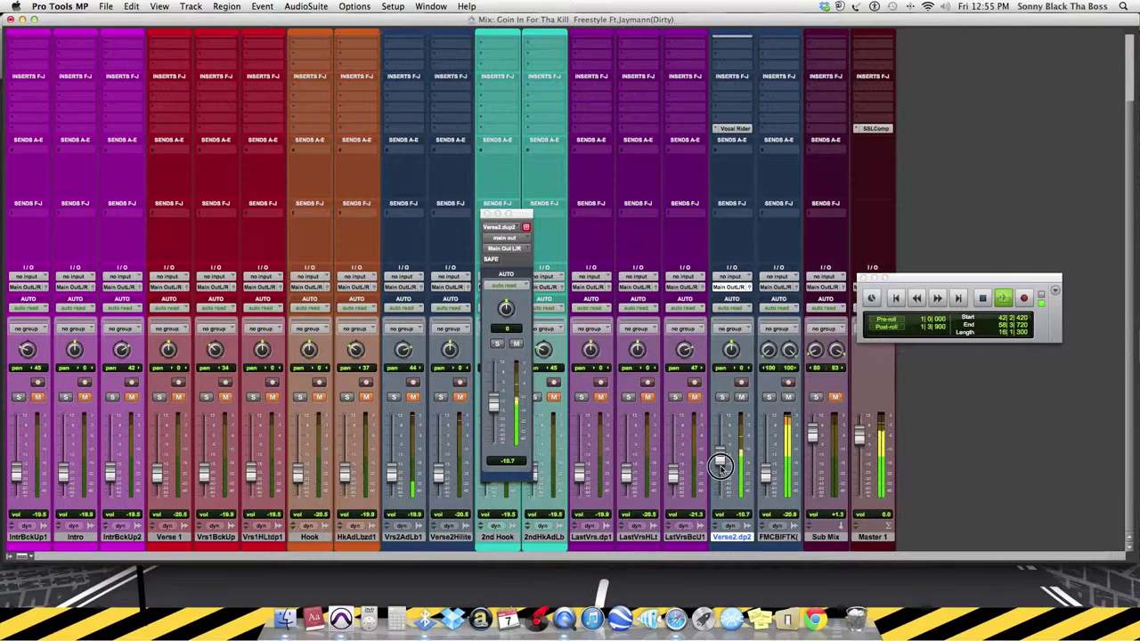
{"action": "left_click_drag", "start_coordinate": [721, 465], "coordinate": [721, 454]}
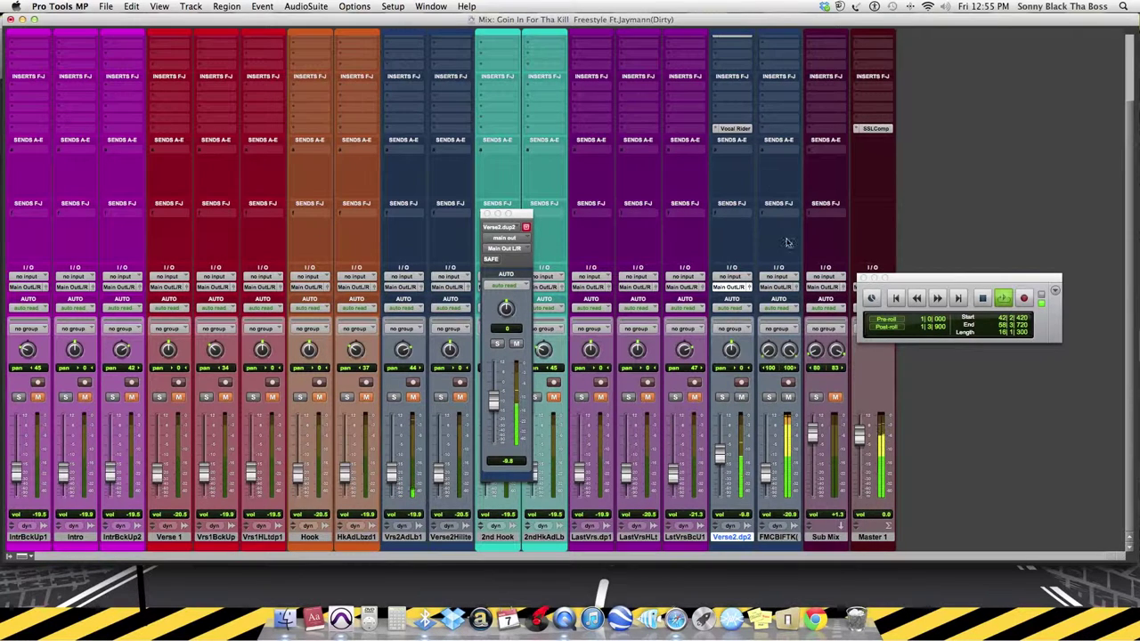
Step: Bypass the SSLChannel and CLA-2A on Verse2.dup2 to hear the vocal without them, and reactivate only the CLA-2A
{"action": "scroll", "coordinate": [742, 359], "scroll_direction": "up", "scroll_amount": 3}
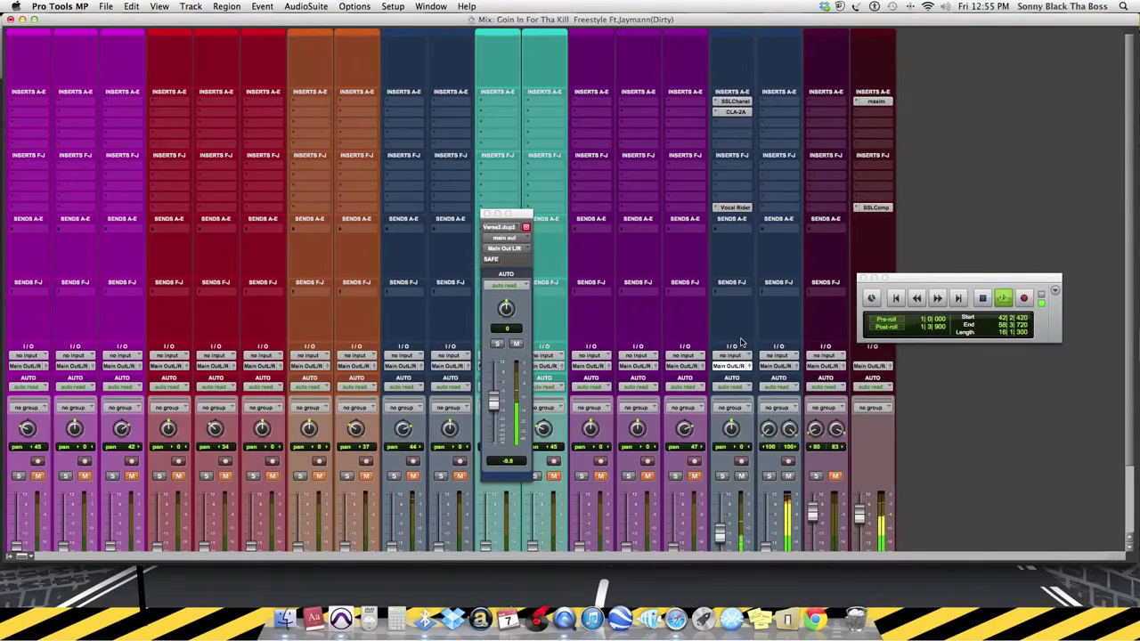
{"action": "left_click", "coordinate": [739, 101]}
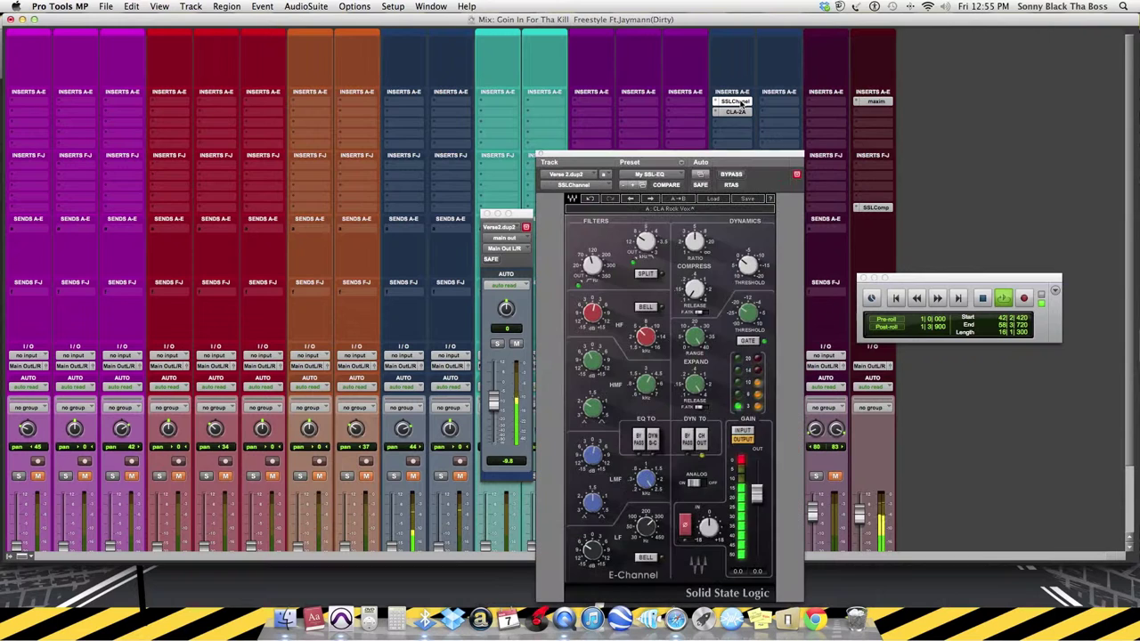
{"action": "left_click", "coordinate": [731, 177]}
{"action": "left_click", "coordinate": [736, 112]}
{"action": "left_click", "coordinate": [731, 177]}
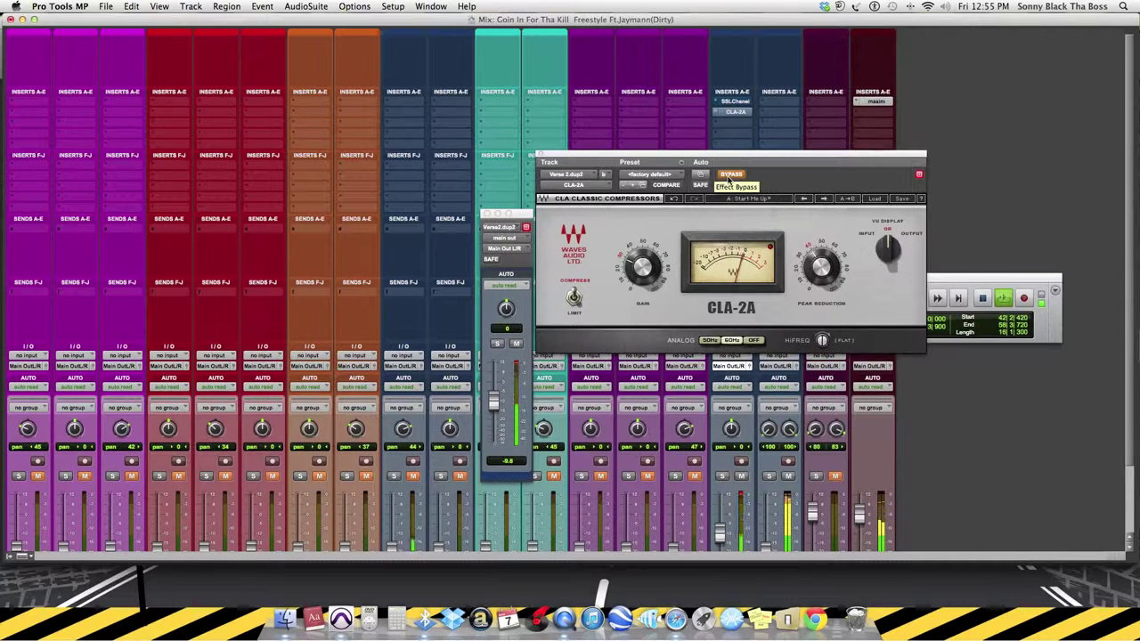
{"action": "left_click", "coordinate": [730, 175]}
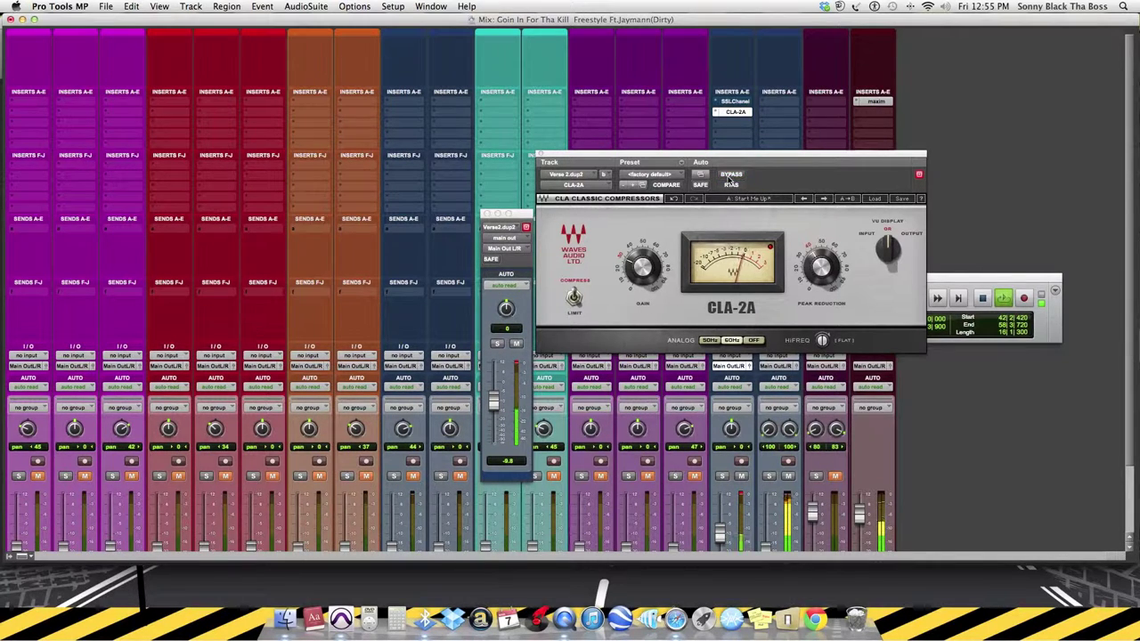
Step: Take the SSLChannel on Verse2.dup2 out of bypass and readjust its compressor threshold for lighter compression
{"action": "left_click", "coordinate": [734, 101]}
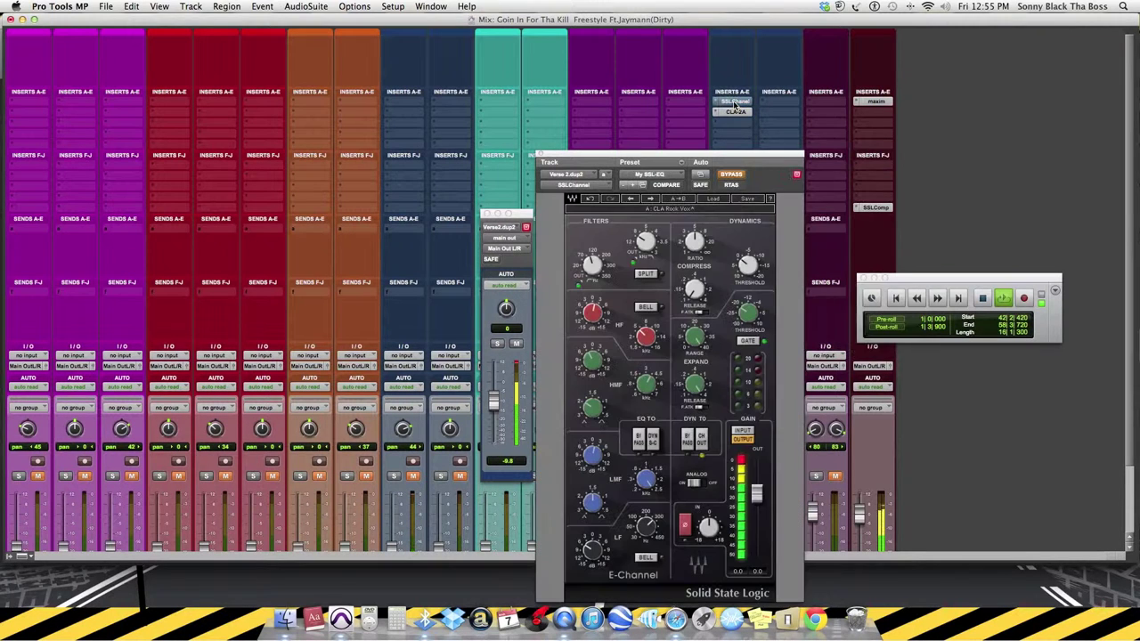
{"action": "left_click", "coordinate": [732, 175]}
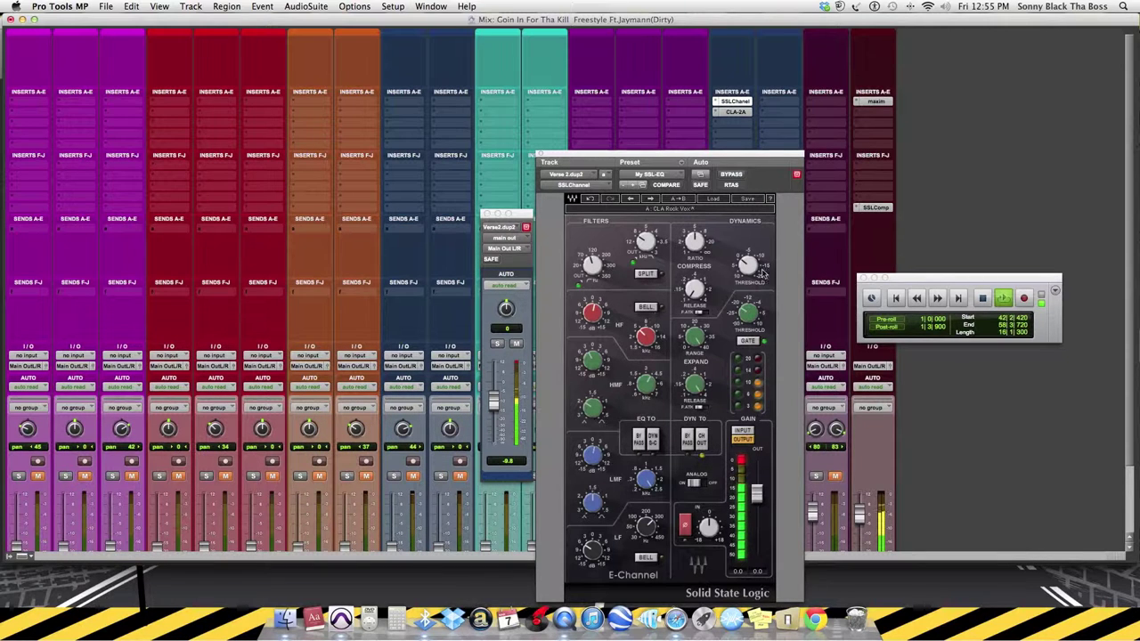
{"action": "left_click_drag", "start_coordinate": [750, 265], "coordinate": [748, 253]}
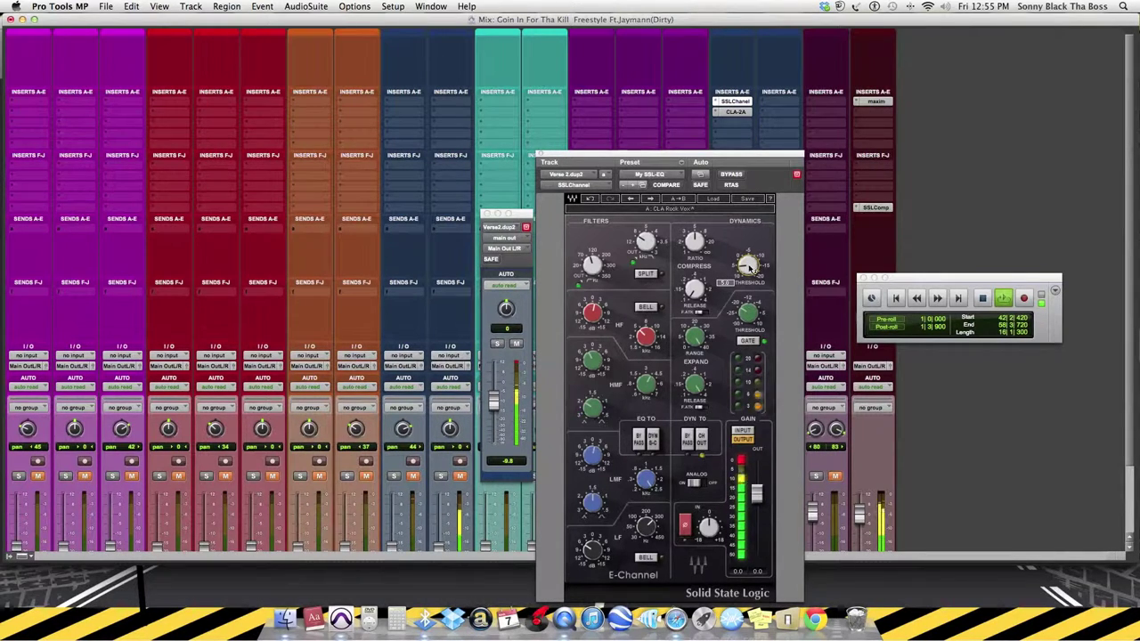
{"action": "left_click", "coordinate": [540, 156]}
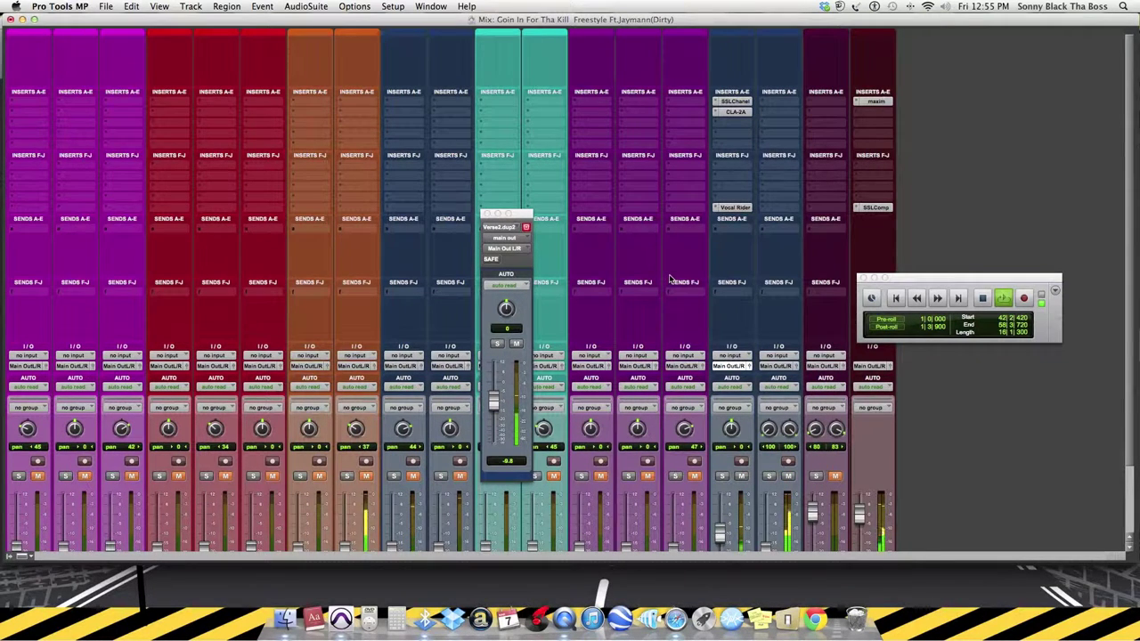
Step: Fine-tune the gain of the CLA-2A compressor on the Verse2.dup2 track
{"action": "scroll", "coordinate": [670, 278], "scroll_direction": "down", "scroll_amount": 3}
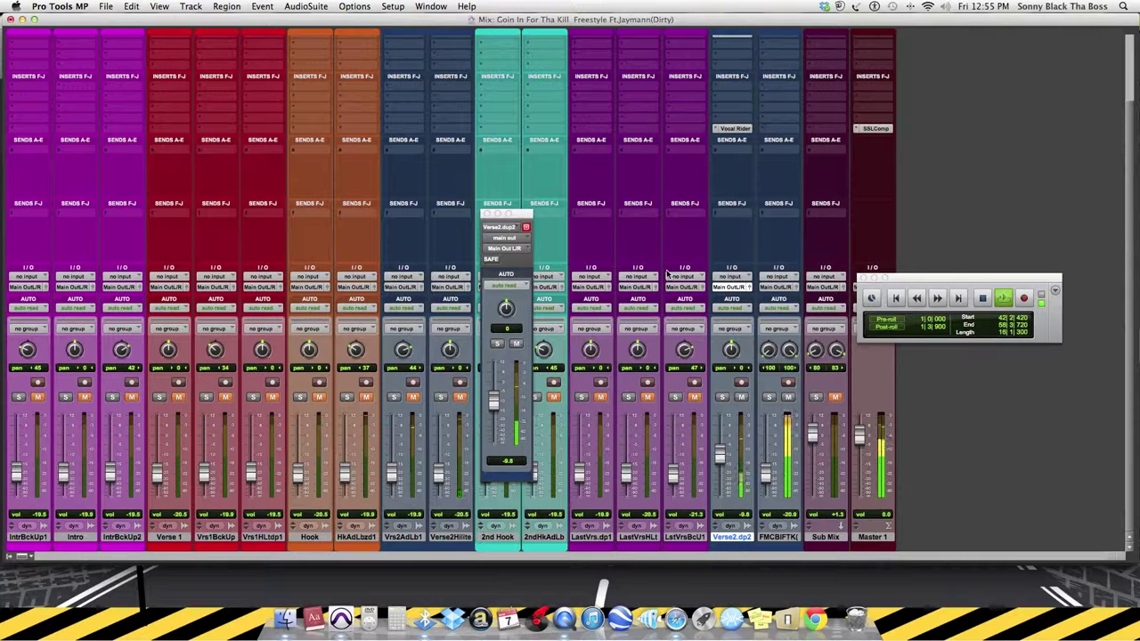
{"action": "scroll", "coordinate": [668, 274], "scroll_direction": "up", "scroll_amount": 3}
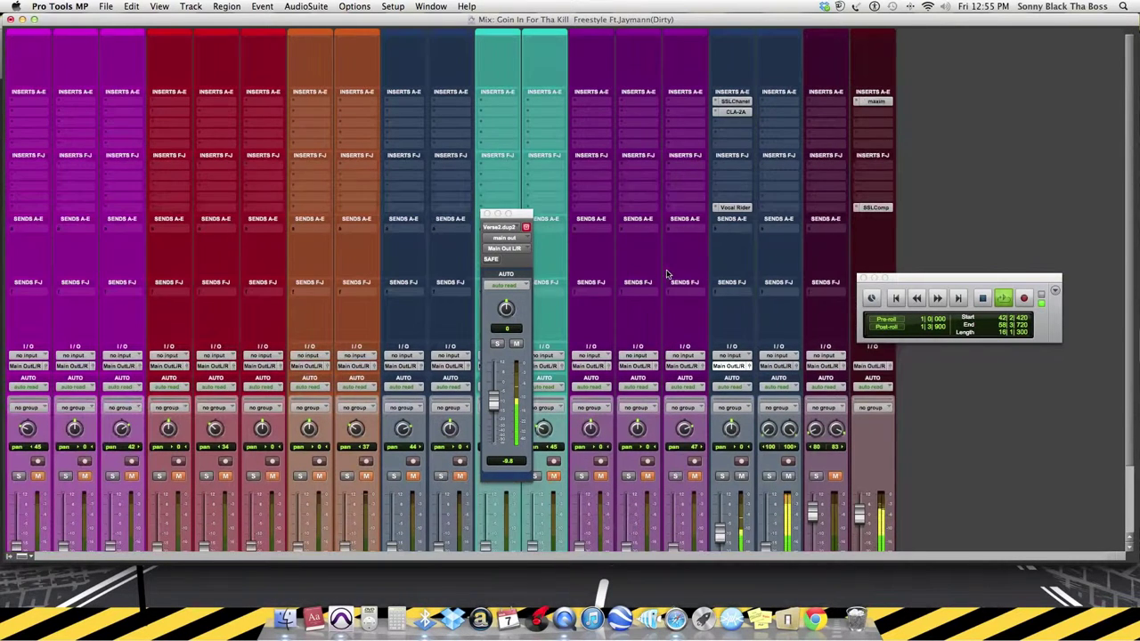
{"action": "left_click", "coordinate": [730, 112]}
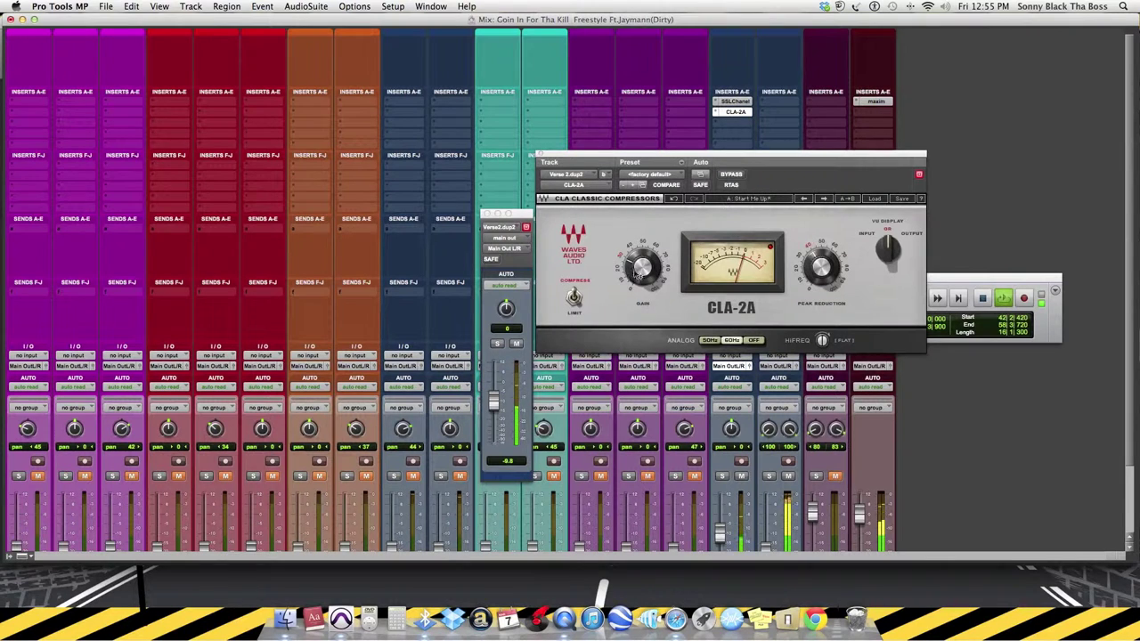
{"action": "left_click_drag", "start_coordinate": [638, 269], "coordinate": [638, 267]}
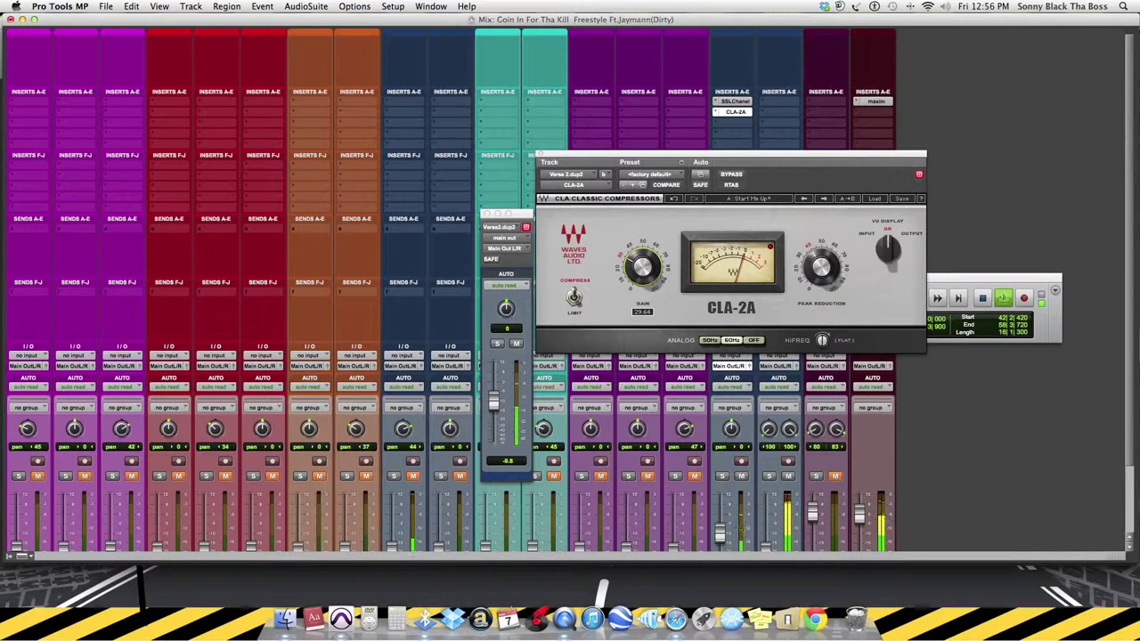
{"action": "left_click_drag", "start_coordinate": [638, 267], "coordinate": [642, 267]}
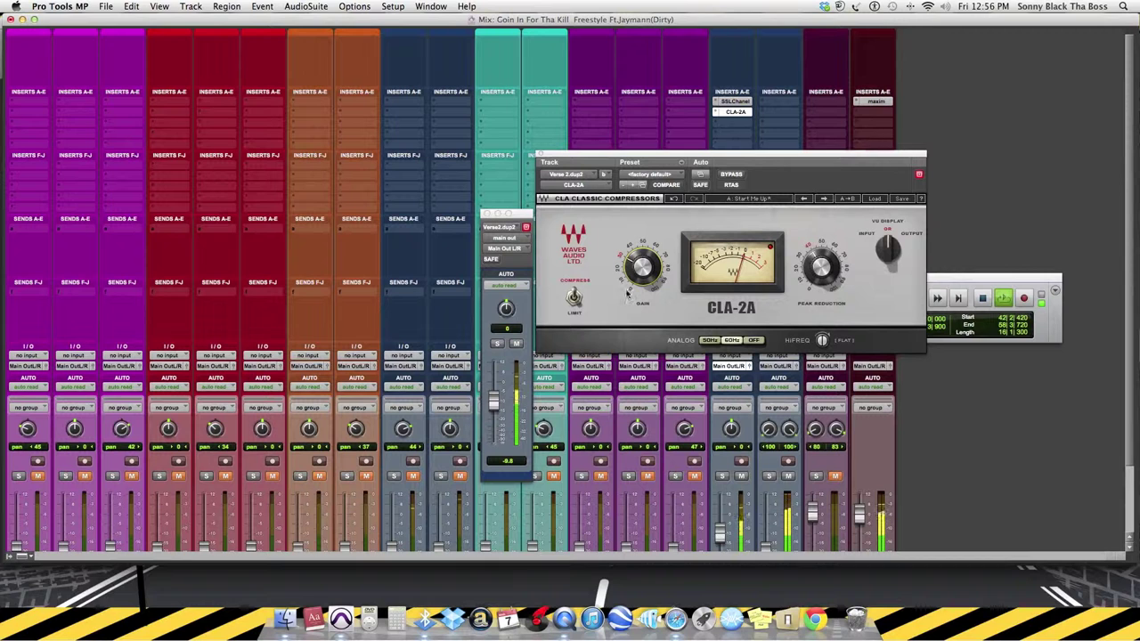
{"action": "left_click", "coordinate": [543, 156]}
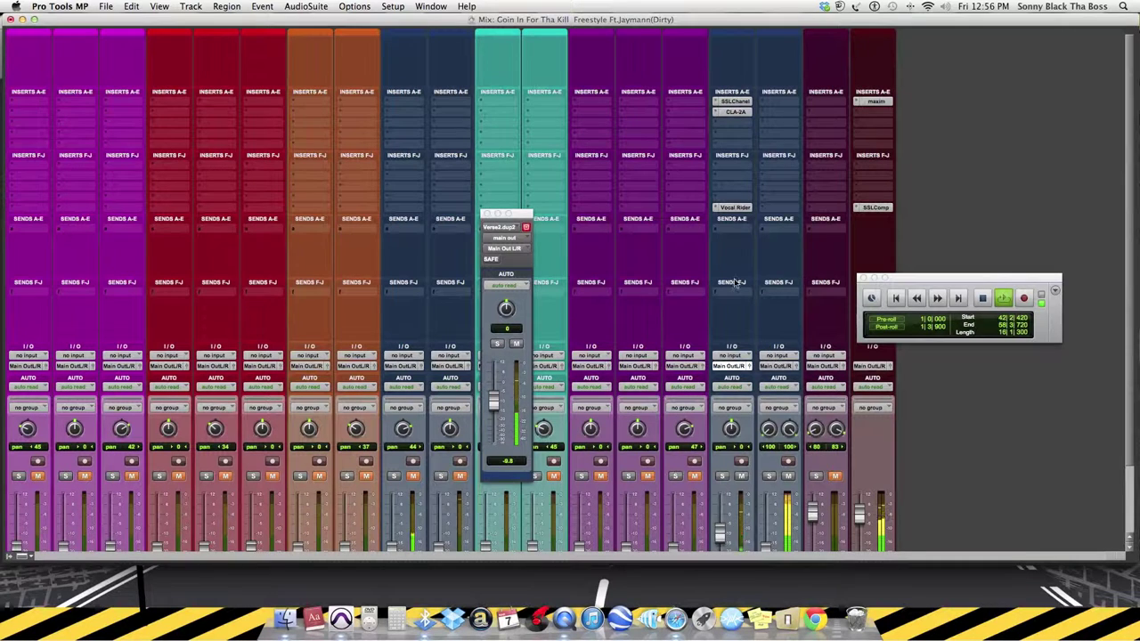
Step: Lower the upper range limit of the Verse2.dup2 track's Vocal Rider slightly
{"action": "left_click", "coordinate": [735, 210]}
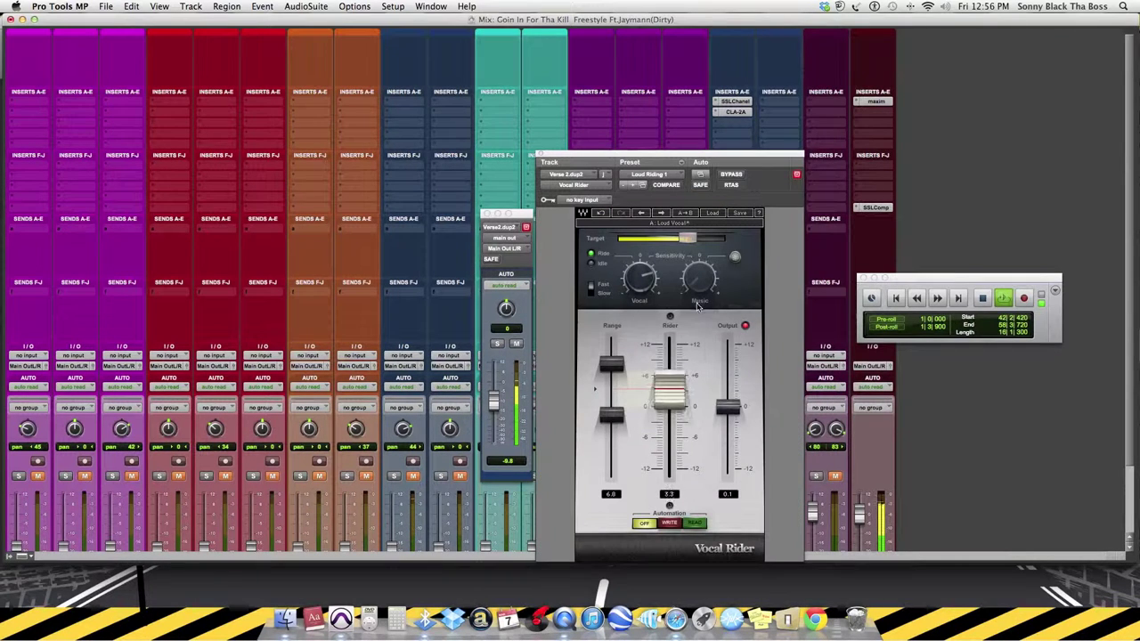
{"action": "left_click_drag", "start_coordinate": [611, 363], "coordinate": [612, 366]}
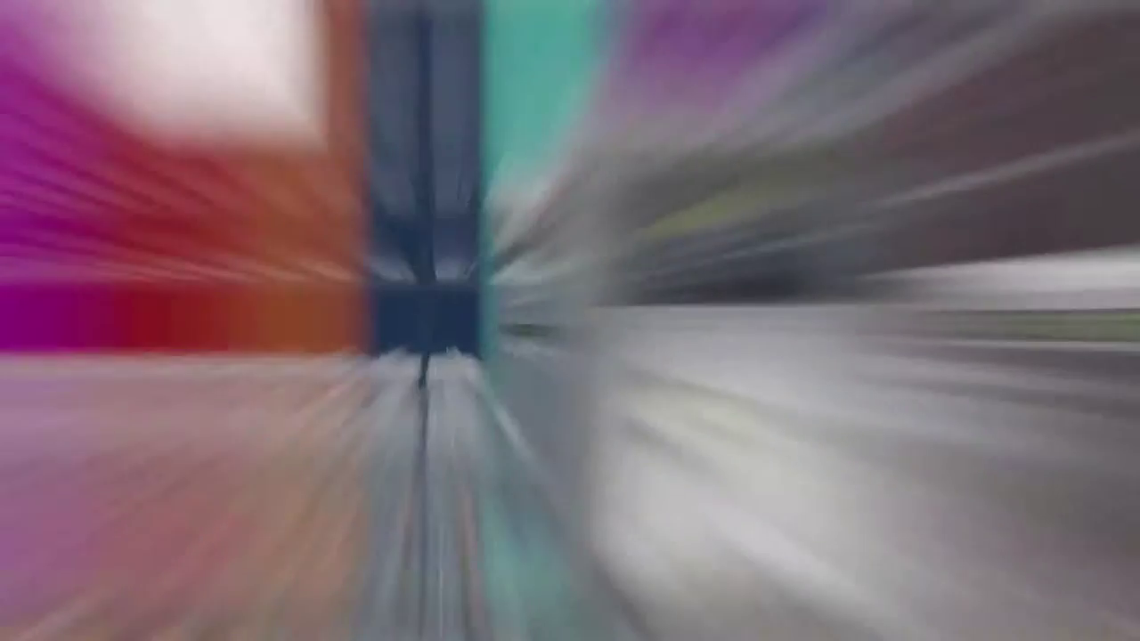
Step: Add an aux track and, in its CLA Vocals plug-in, choose Spreader pitch and Roof treble and raise the output level
{"action": "left_click", "coordinate": [191, 6]}
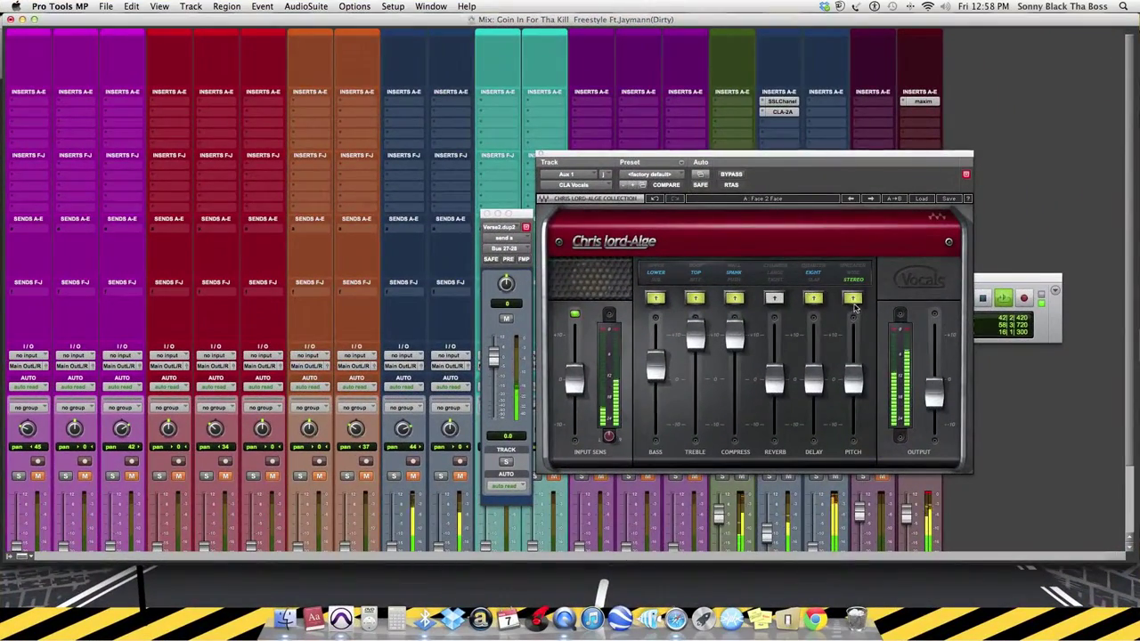
{"action": "left_click", "coordinate": [853, 300]}
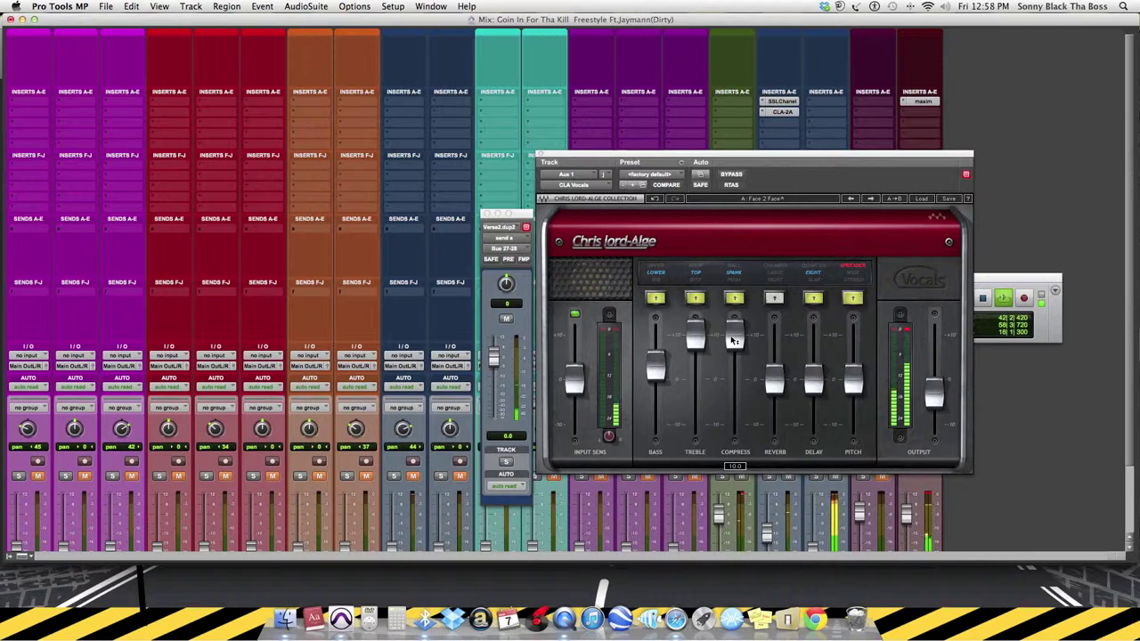
{"action": "left_click_drag", "start_coordinate": [932, 395], "coordinate": [934, 380]}
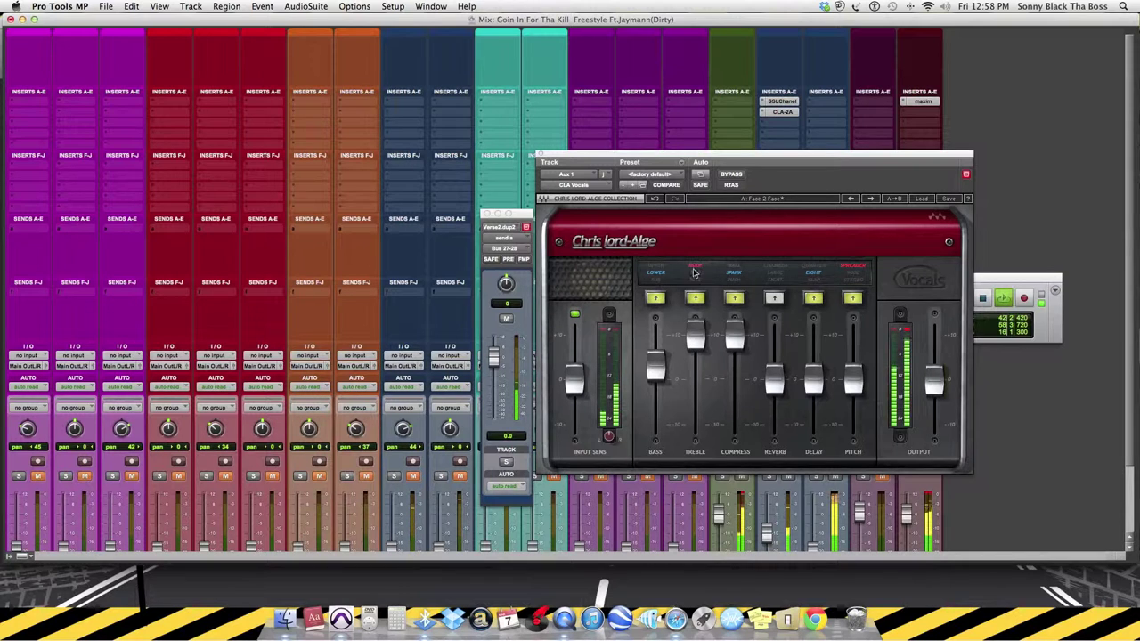
{"action": "left_click", "coordinate": [695, 266]}
Step: Lower the treble and compression in CLA Vocals, and turn on the Tight reverb at a low level
{"action": "left_click_drag", "start_coordinate": [687, 339], "coordinate": [693, 372]}
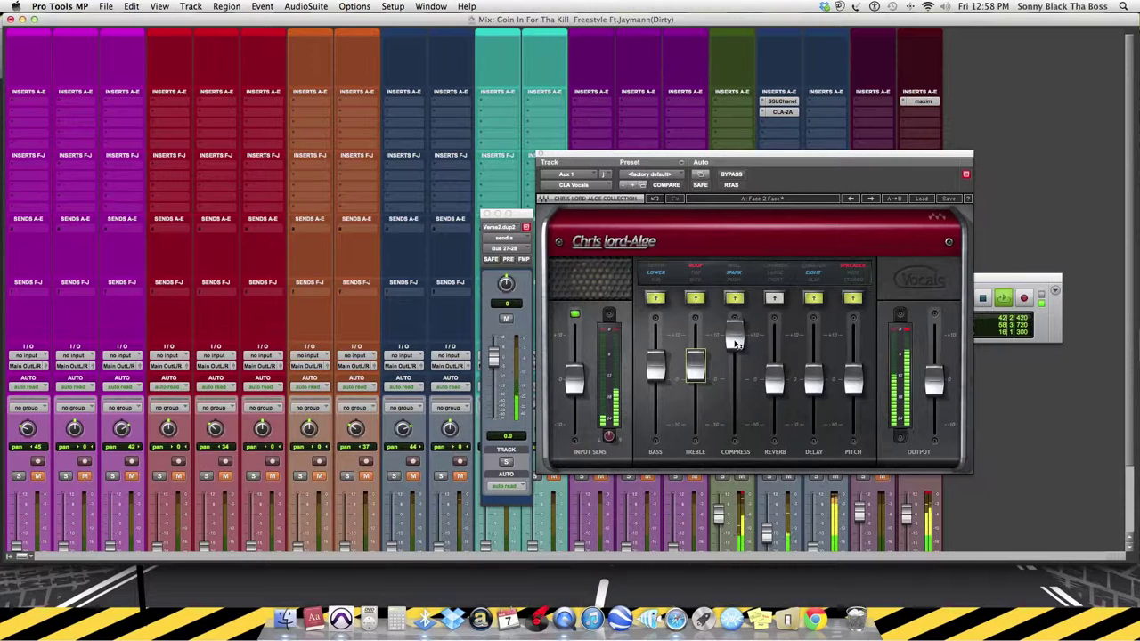
{"action": "left_click_drag", "start_coordinate": [735, 337], "coordinate": [735, 343]}
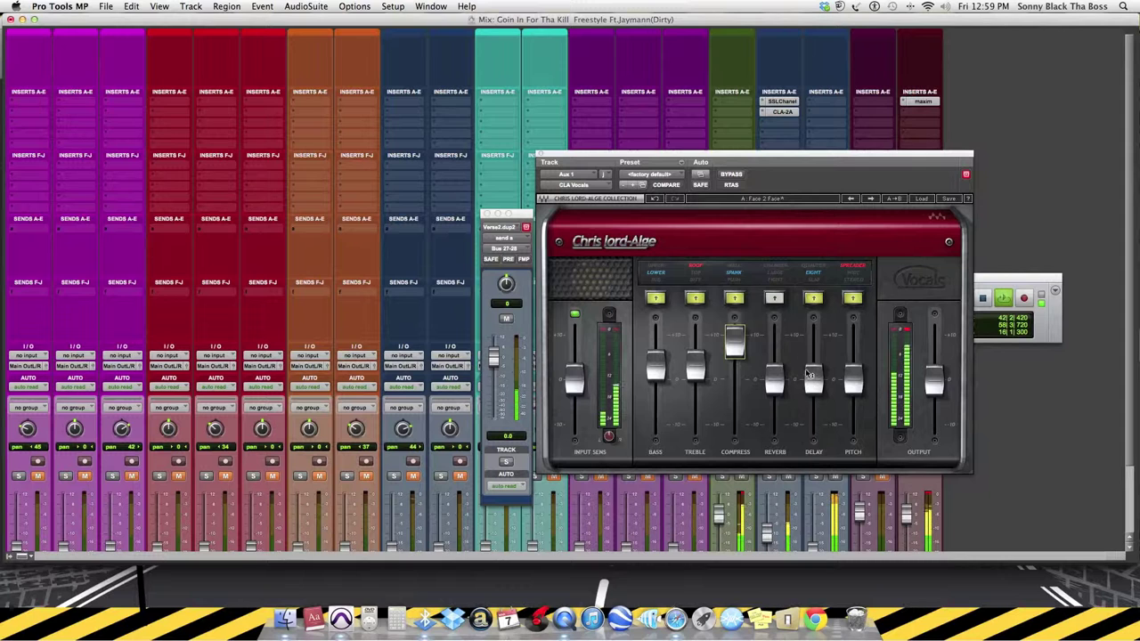
{"action": "left_click", "coordinate": [774, 298]}
{"action": "left_click_drag", "start_coordinate": [774, 381], "coordinate": [778, 424]}
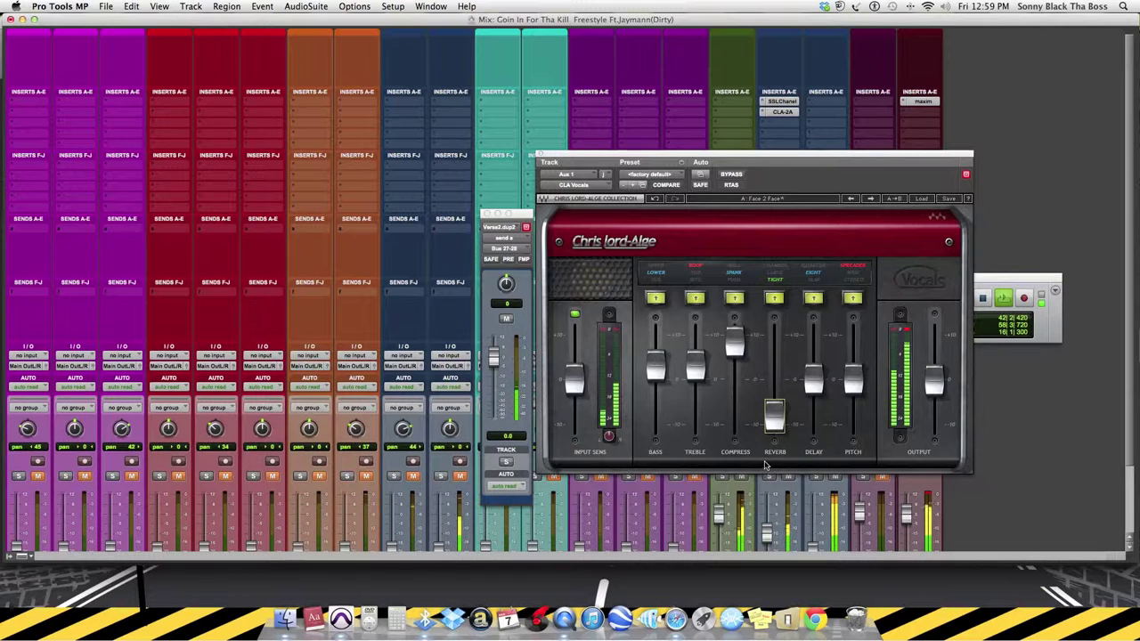
{"action": "left_click_drag", "start_coordinate": [735, 343], "coordinate": [735, 356]}
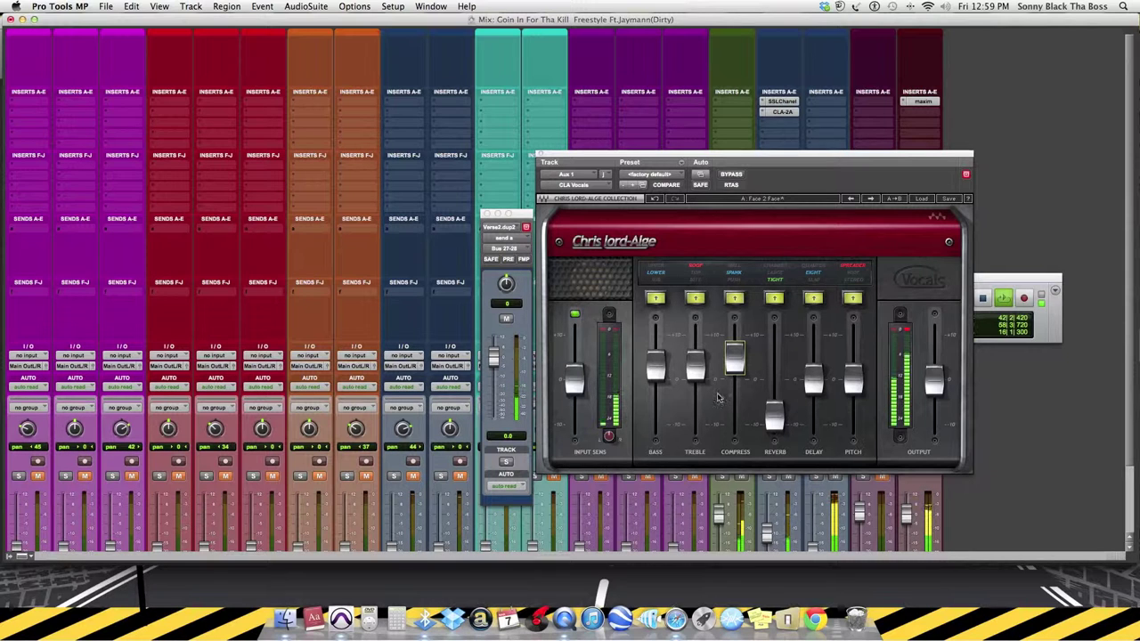
{"action": "mouse_move", "coordinate": [709, 385]}
{"action": "left_mouse_down"}
{"action": "mouse_move", "coordinate": [709, 405]}
{"action": "mouse_move", "coordinate": [696, 385]}
{"action": "mouse_move", "coordinate": [697, 397]}
{"action": "left_mouse_up"}
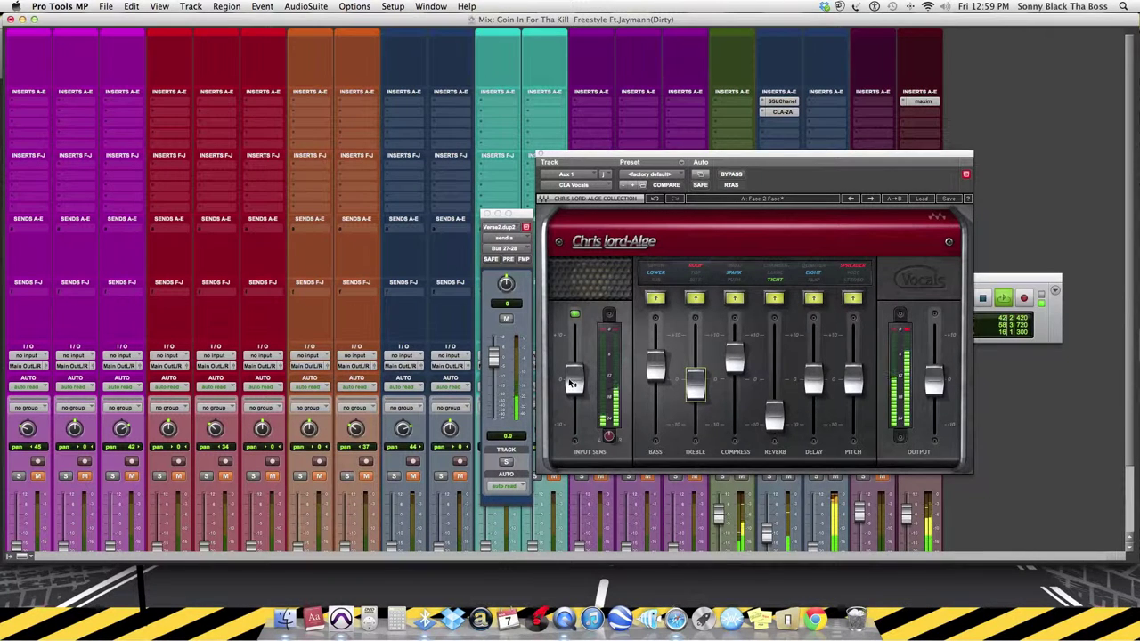
Step: Lower the Verse2.dup2 send to Bus 27-28 to -16.5 dB and raise the CLA Vocals input sensitivity to 2.0
{"action": "left_click_drag", "start_coordinate": [494, 357], "coordinate": [495, 393]}
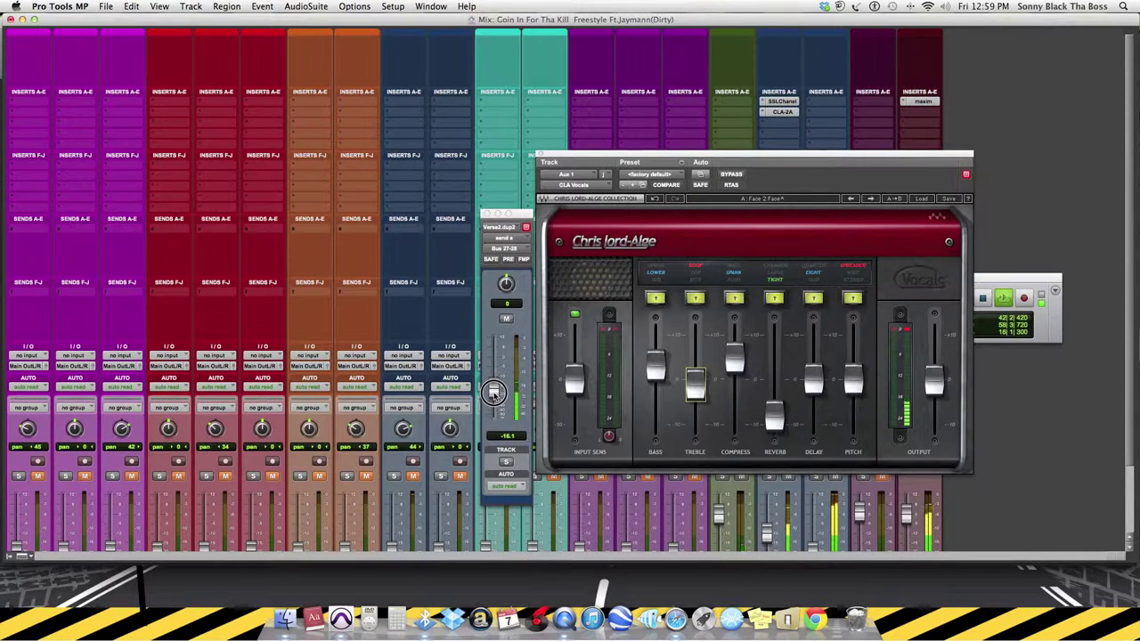
{"action": "left_click_drag", "start_coordinate": [494, 393], "coordinate": [494, 394]}
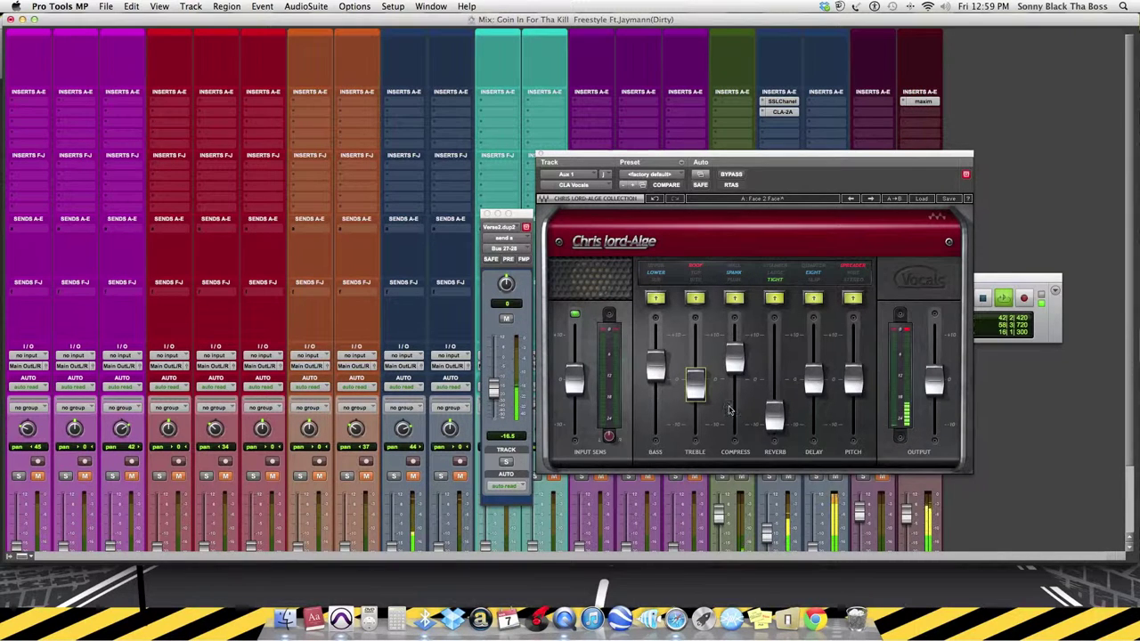
{"action": "left_click", "coordinate": [577, 381]}
{"action": "left_click_drag", "start_coordinate": [575, 381], "coordinate": [574, 359]}
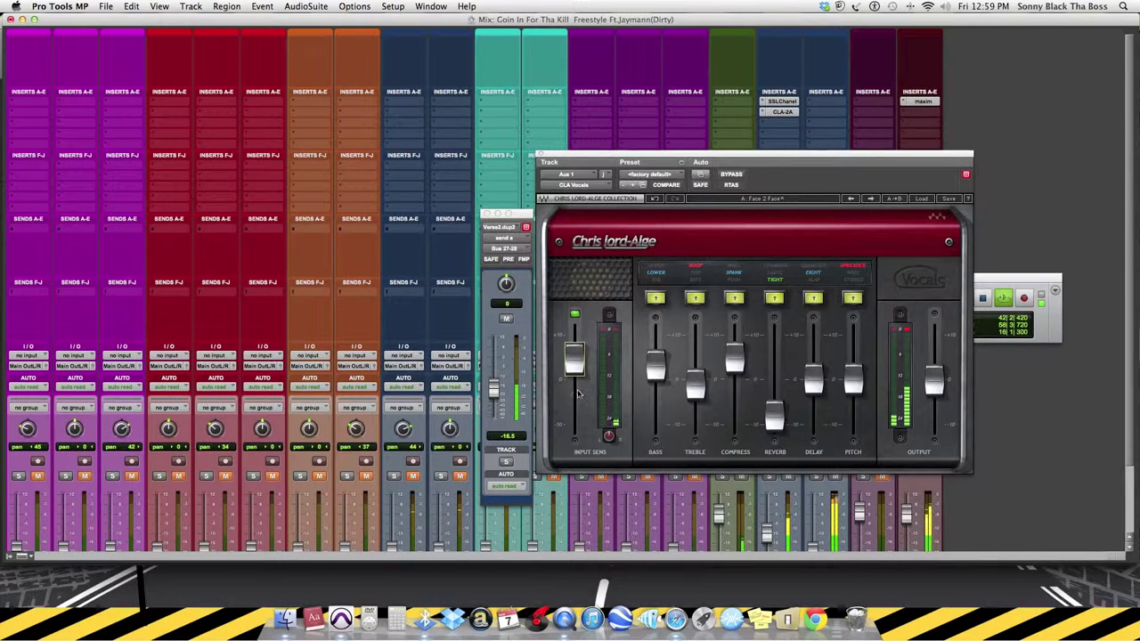
{"action": "left_click_drag", "start_coordinate": [574, 360], "coordinate": [575, 370]}
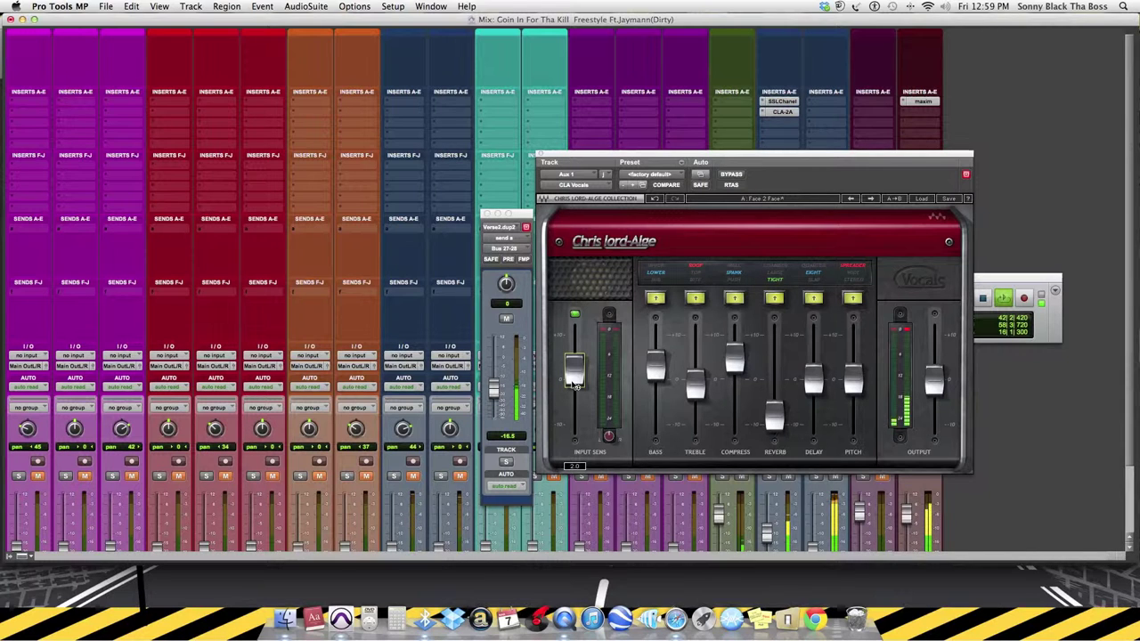
Step: Reduce the Verse2.dup2 send to Bus 27-28 to -21.3 dB, close CLA Vocals and stop playback
{"action": "left_click_drag", "start_coordinate": [494, 390], "coordinate": [493, 404]}
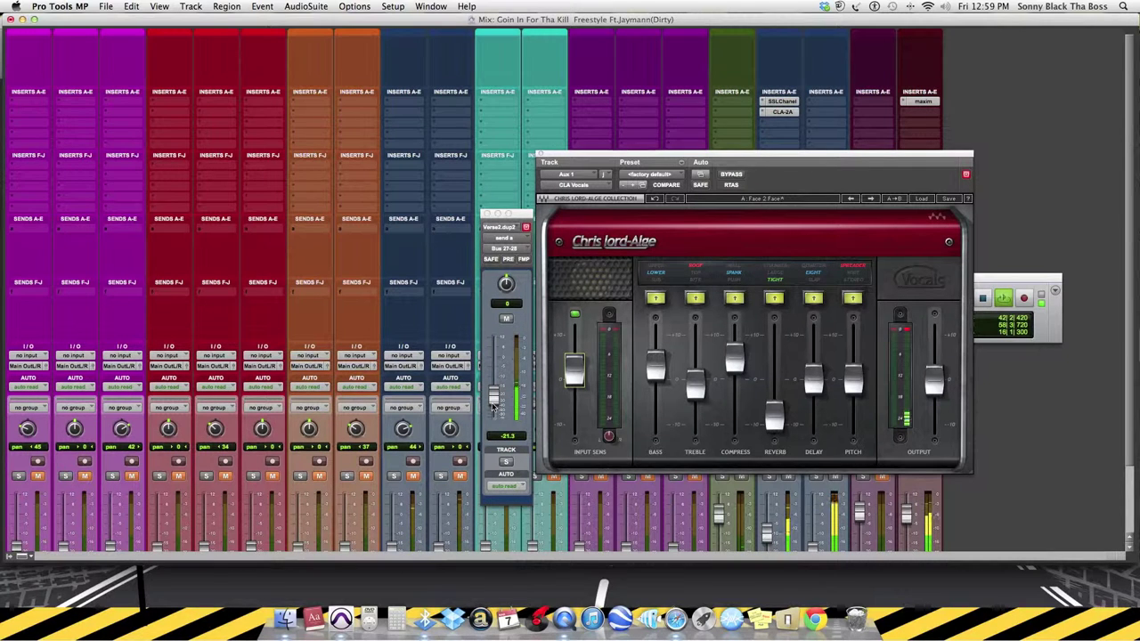
{"action": "left_click", "coordinate": [539, 155]}
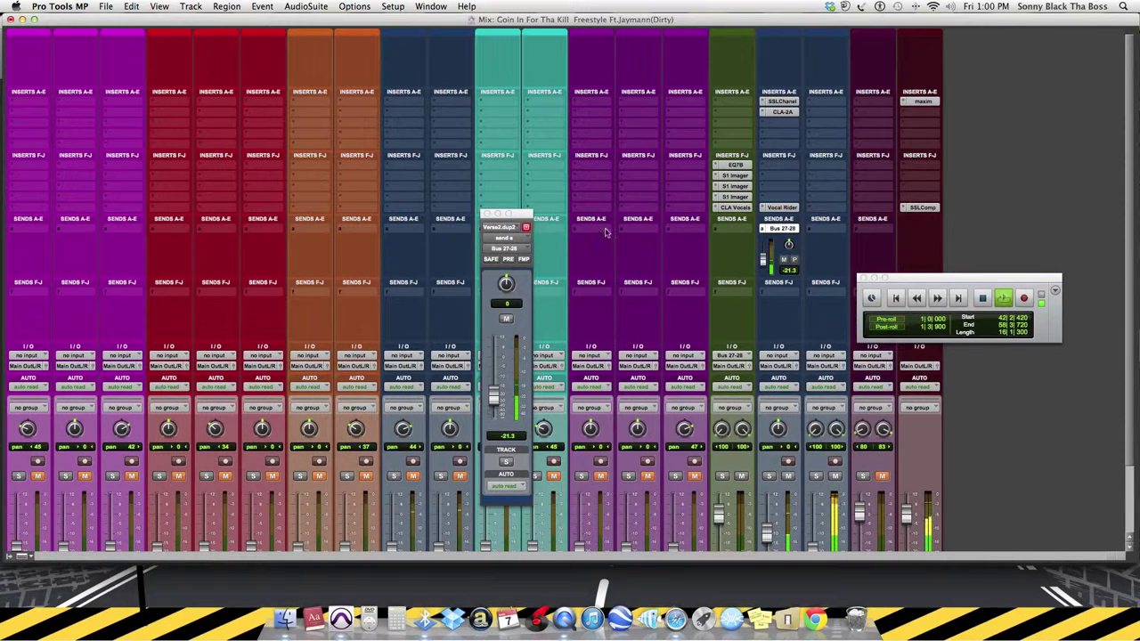
{"action": "left_click", "coordinate": [982, 299]}
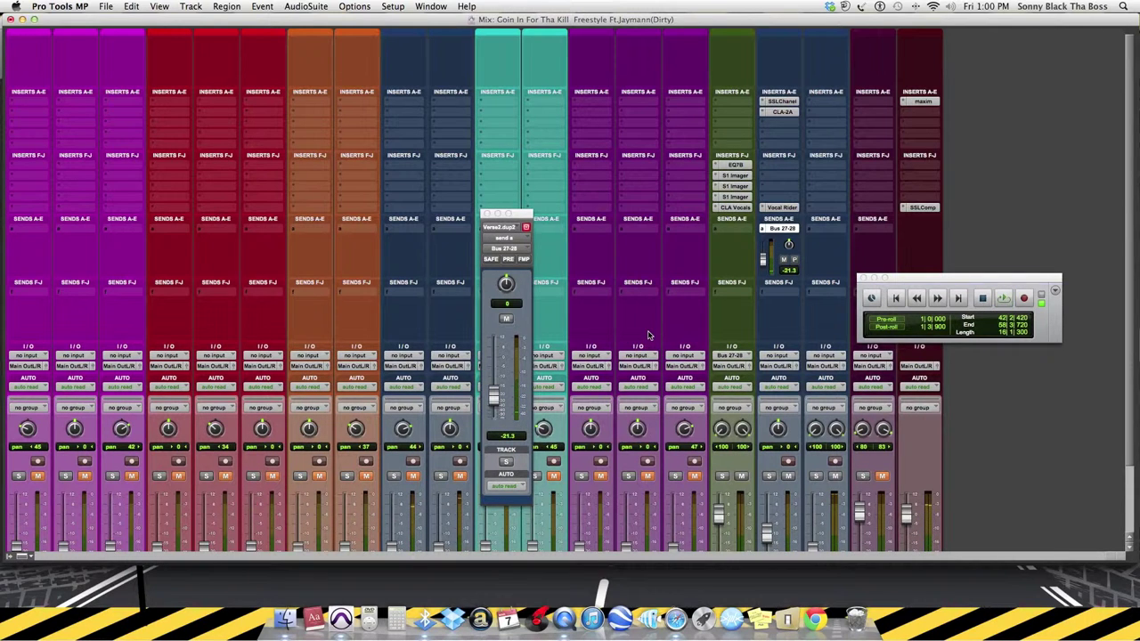